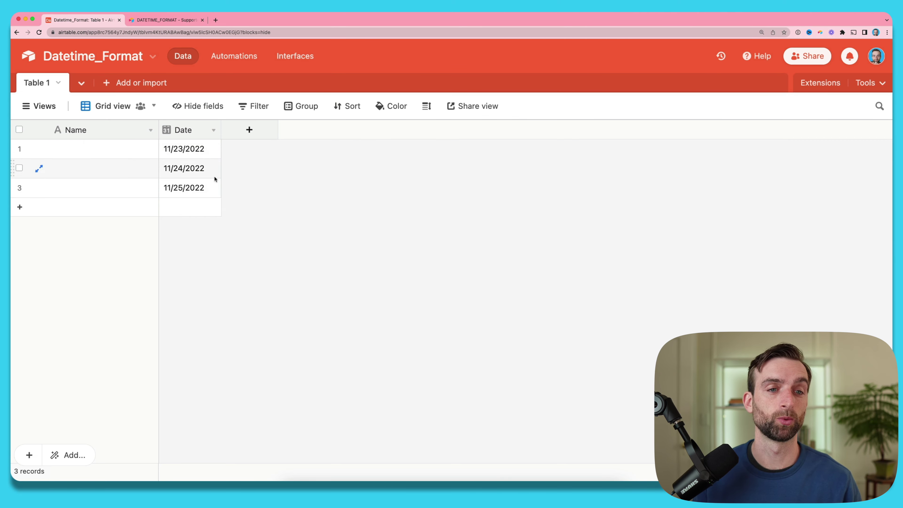
Widen the Date column, briefly enabling time, then setting the Date field back to date-only
double_click(196, 134)
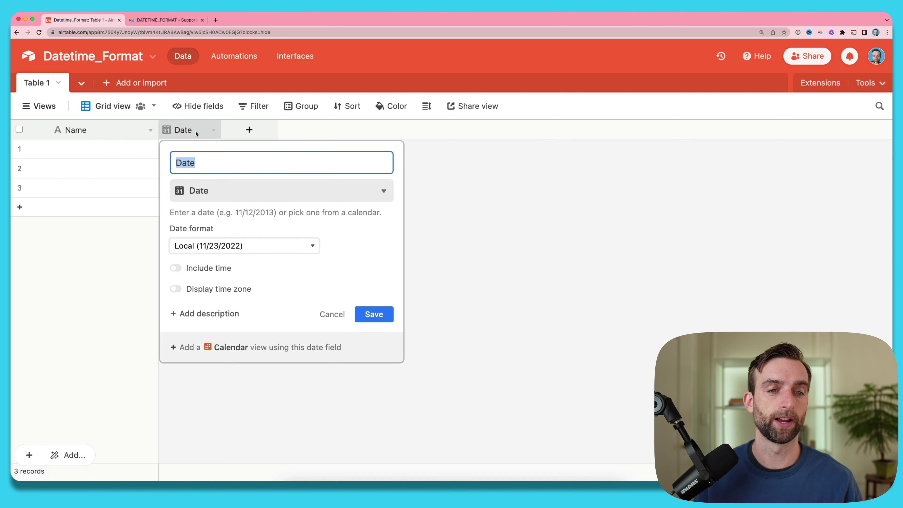
click(195, 271)
click(380, 374)
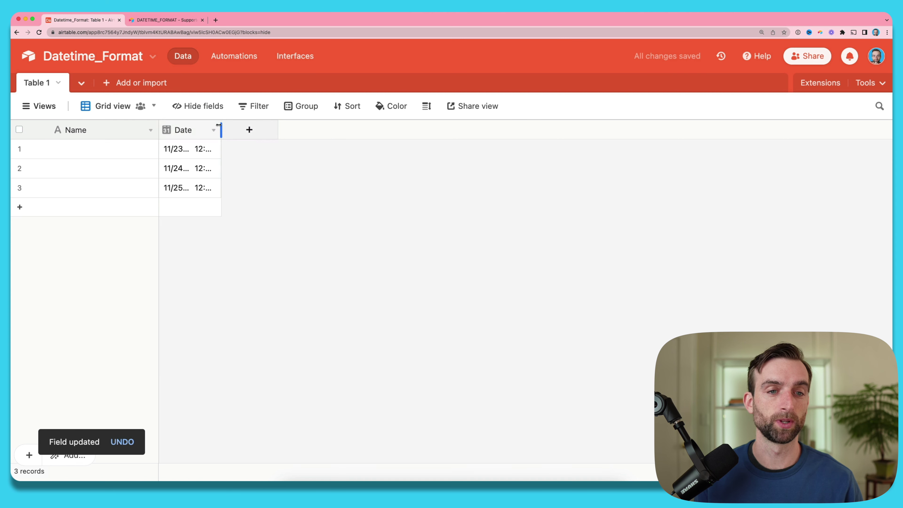
drag(219, 124, 262, 128)
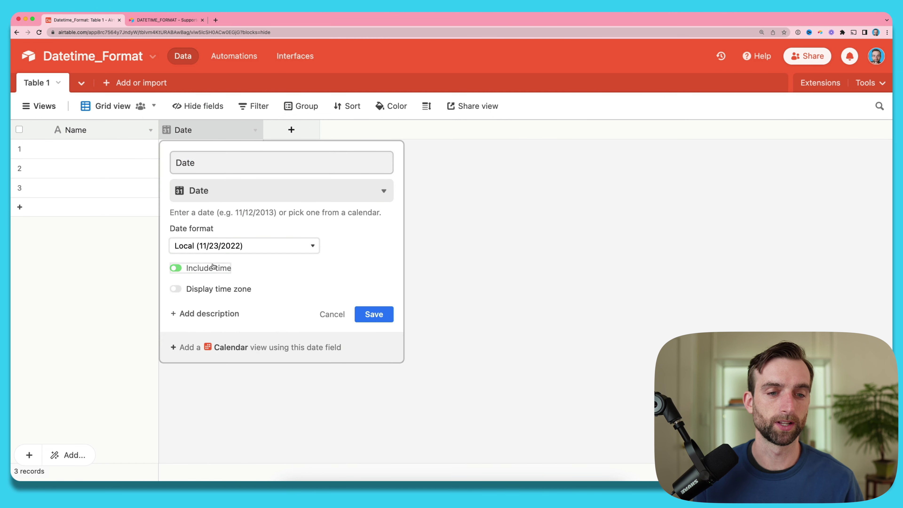
click(373, 314)
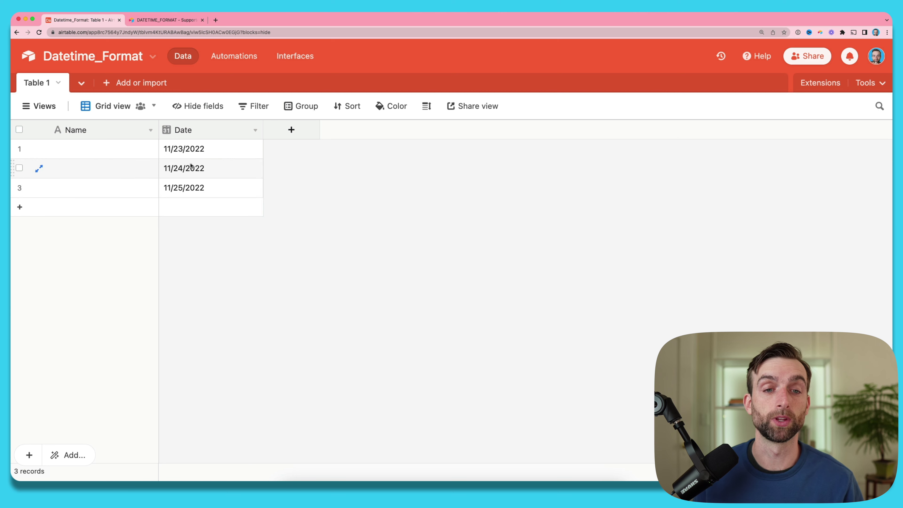
Add a new field named 'Month and Day' with the Formula field type
click(291, 130)
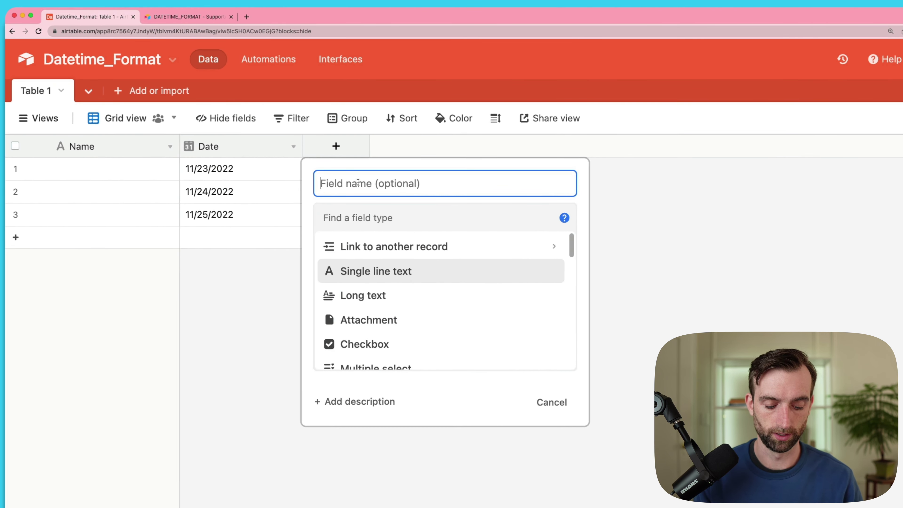
text(Month an)
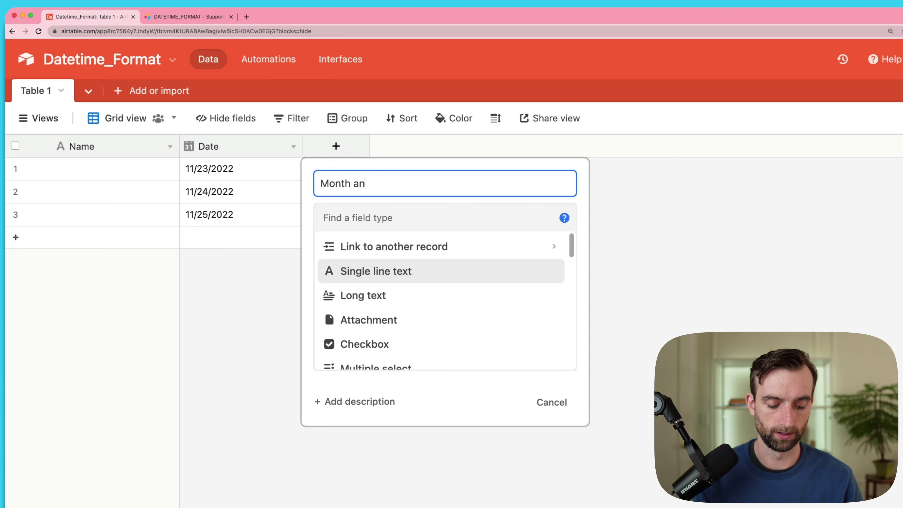
text(d Day)
click(371, 209)
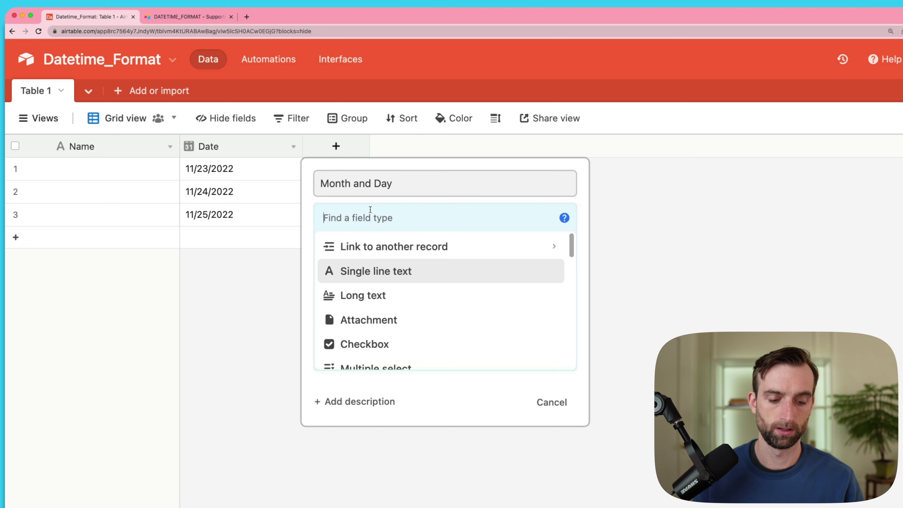
text(fo)
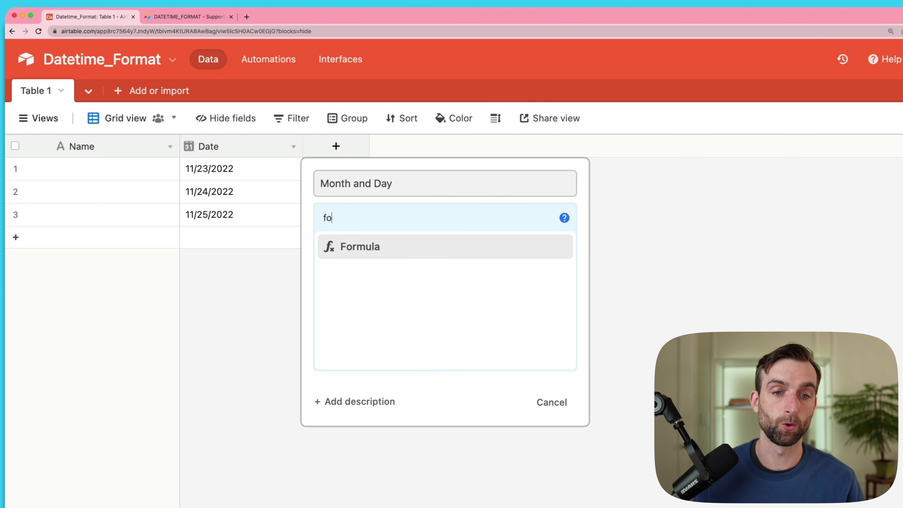
click(401, 239)
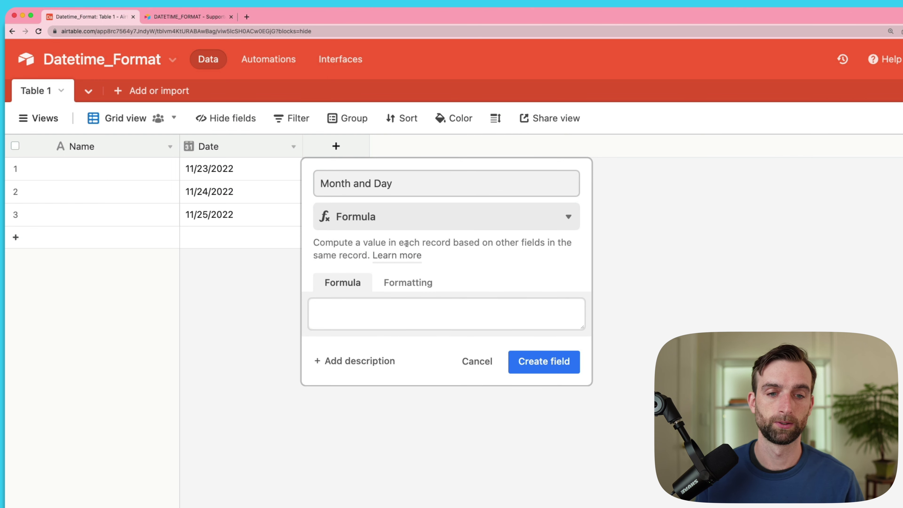
Enter the formula DATETIME_FORMAT(Date,'MMMM DD') and create the field
click(421, 303)
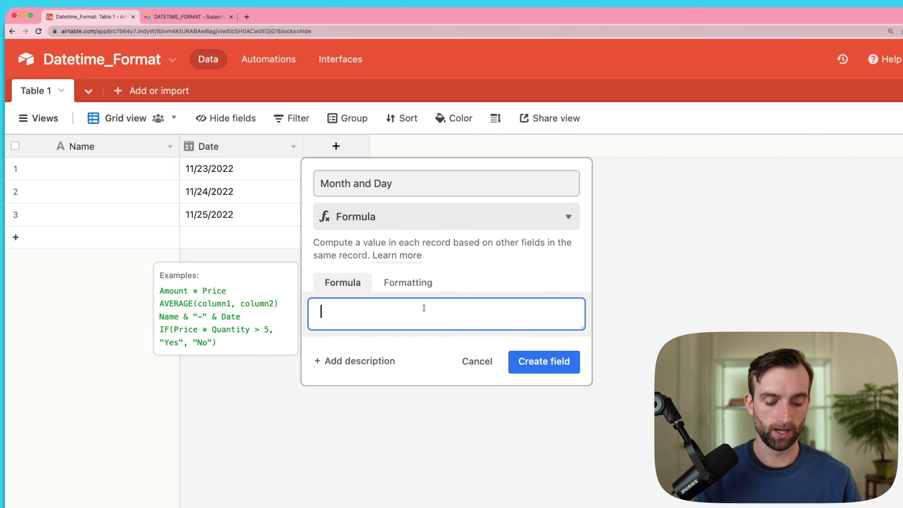
text(date)
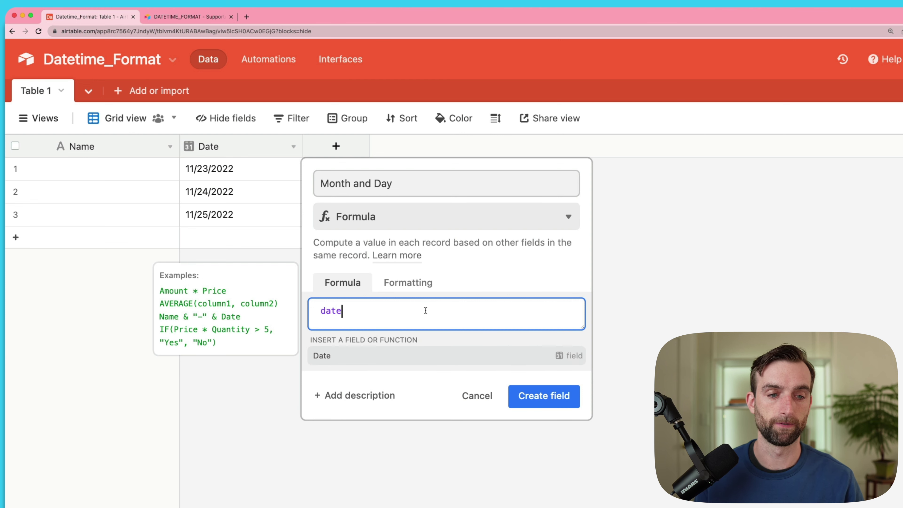
text(ti)
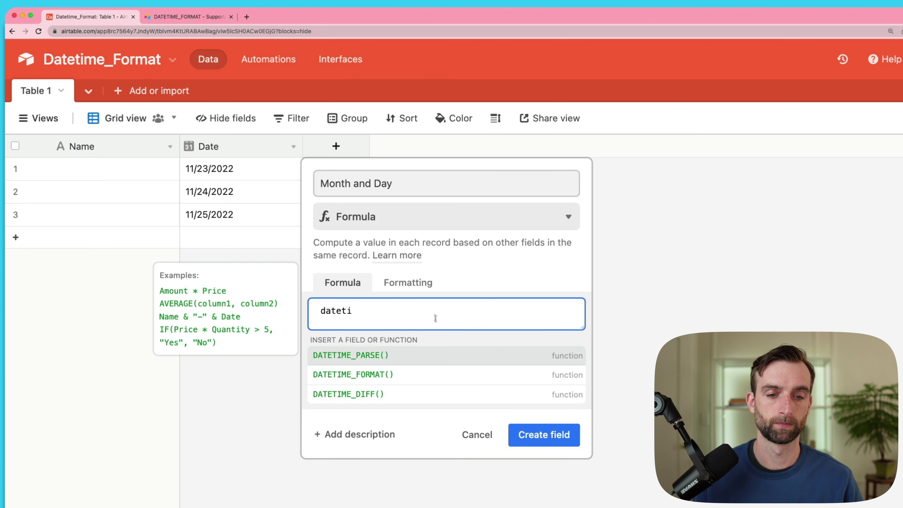
click(439, 374)
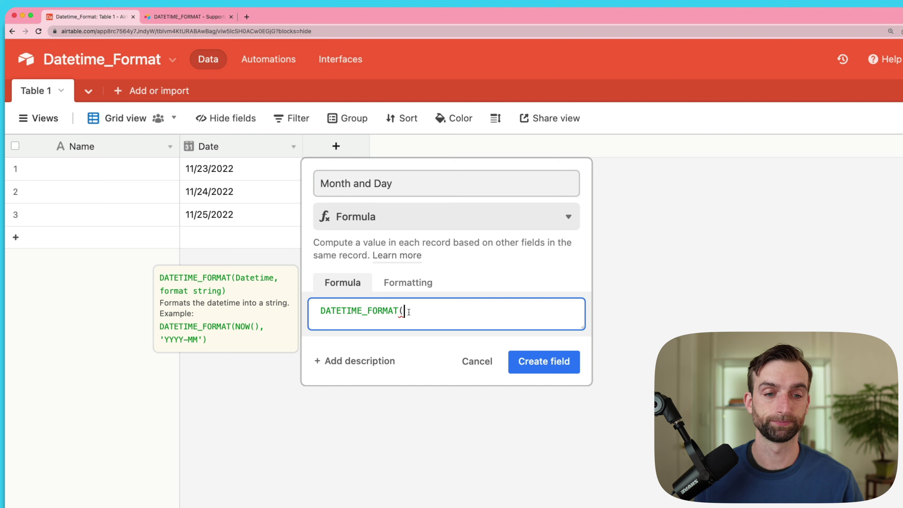
text(dat)
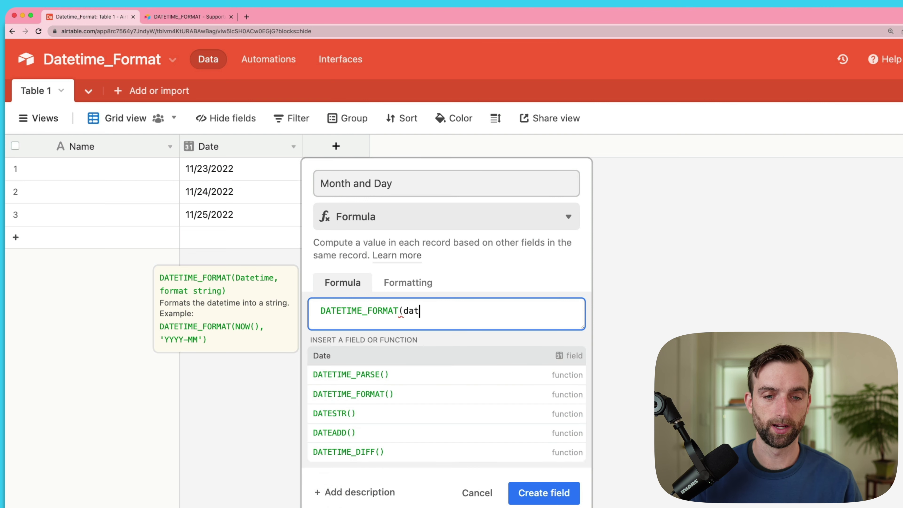
click(413, 355)
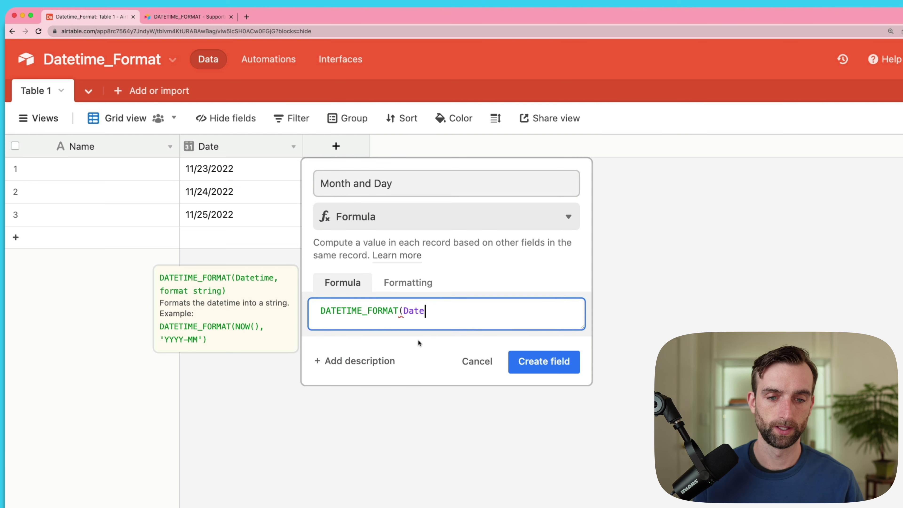
text(,)
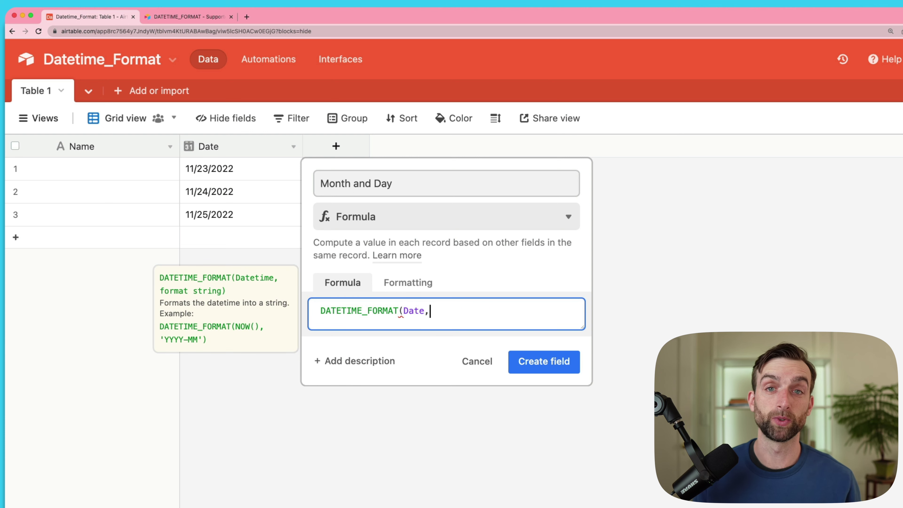
text('')
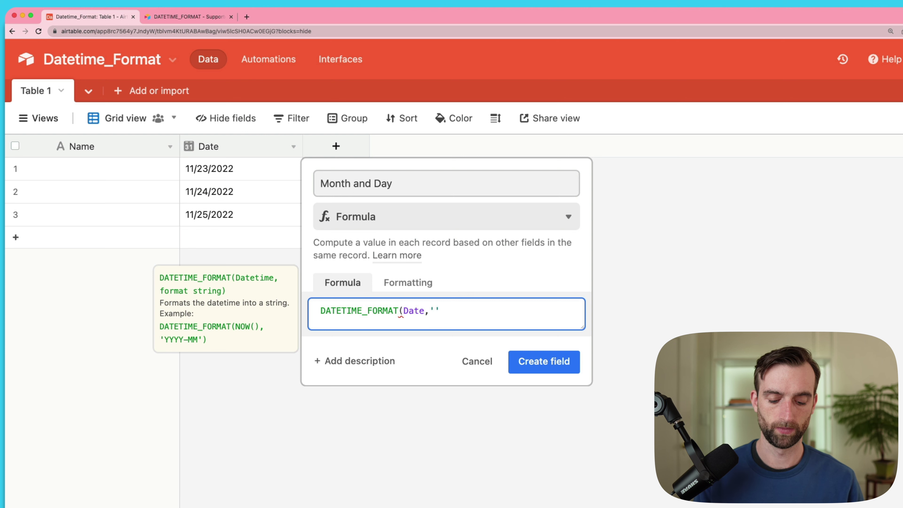
text(MMMM)
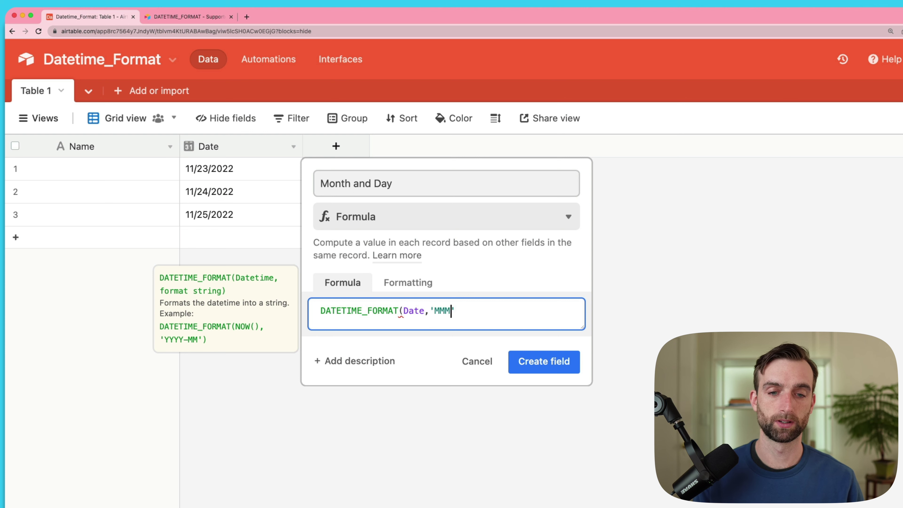
text( DD)
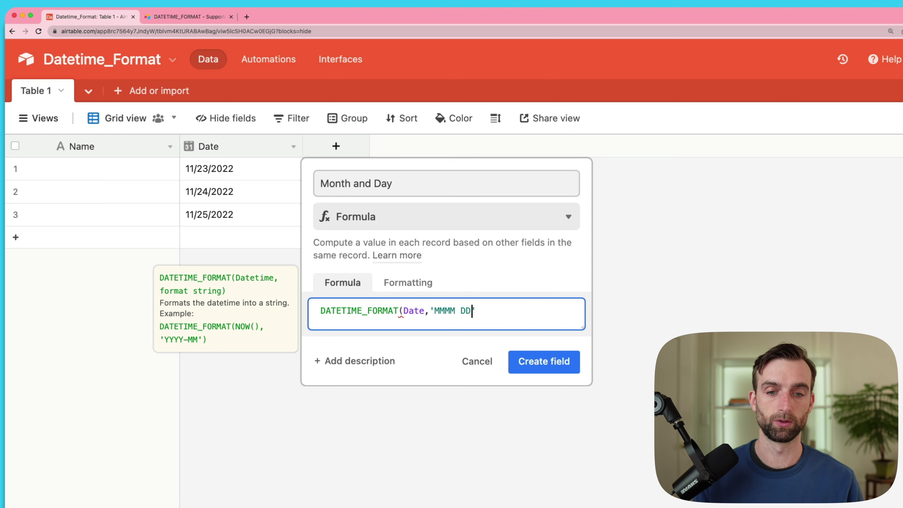
key(Right)
text())
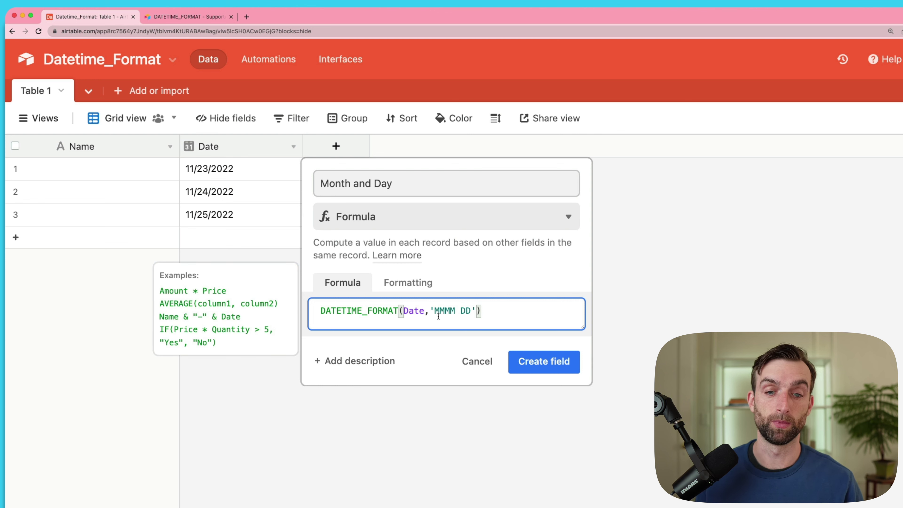
click(512, 353)
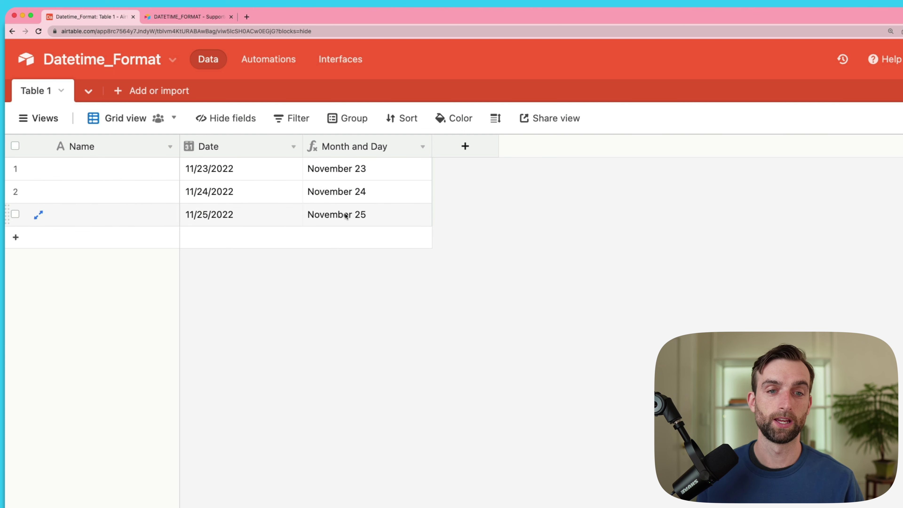
Change the Month and Day format to 'MMM DD' to abbreviate month names
double_click(357, 146)
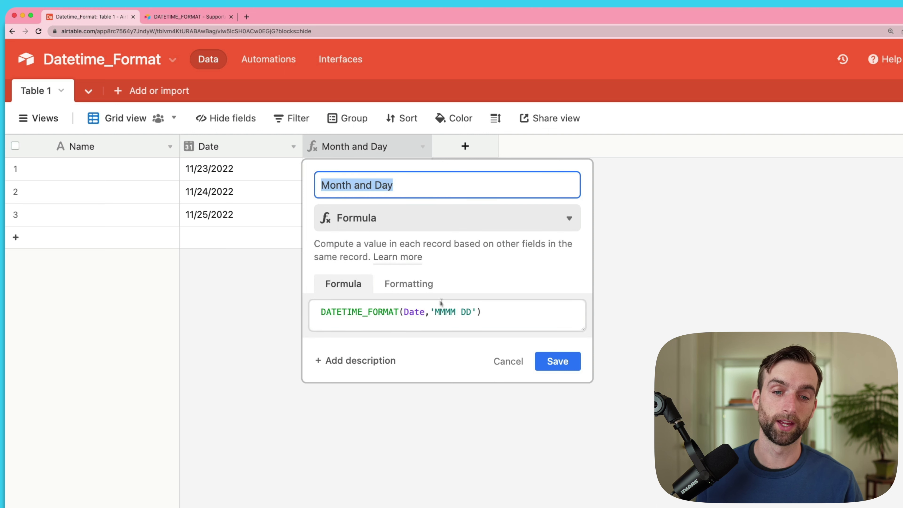
click(454, 315)
key(BackSpace)
click(558, 361)
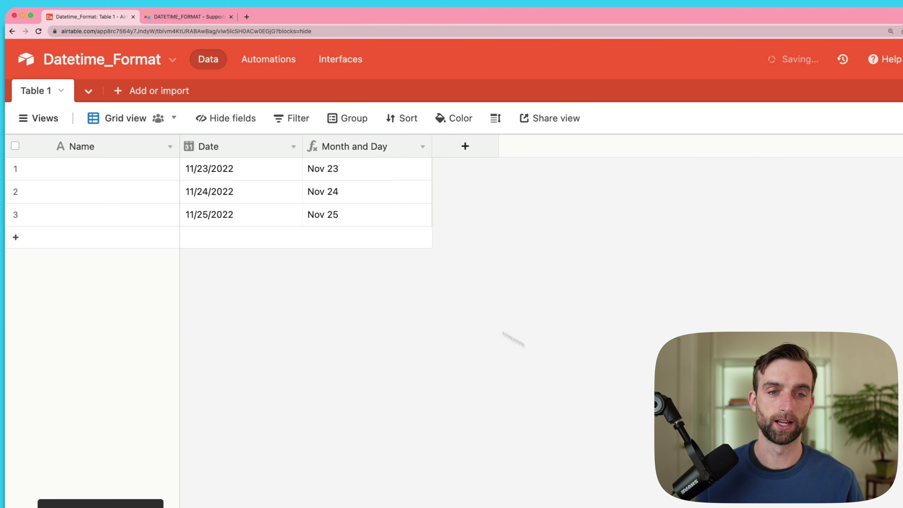
Change the format to 'MM DD' so months appear as numbers, like 11 23
double_click(377, 146)
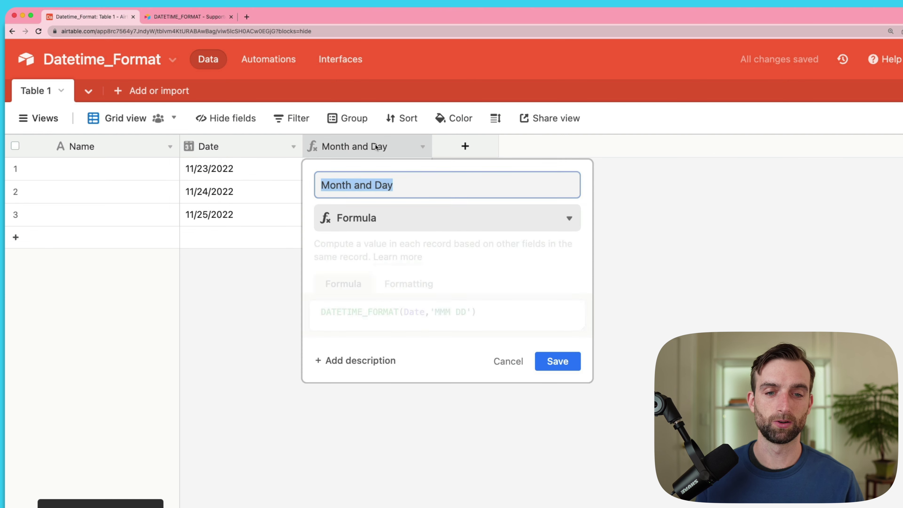
click(452, 311)
key(BackSpace)
click(558, 361)
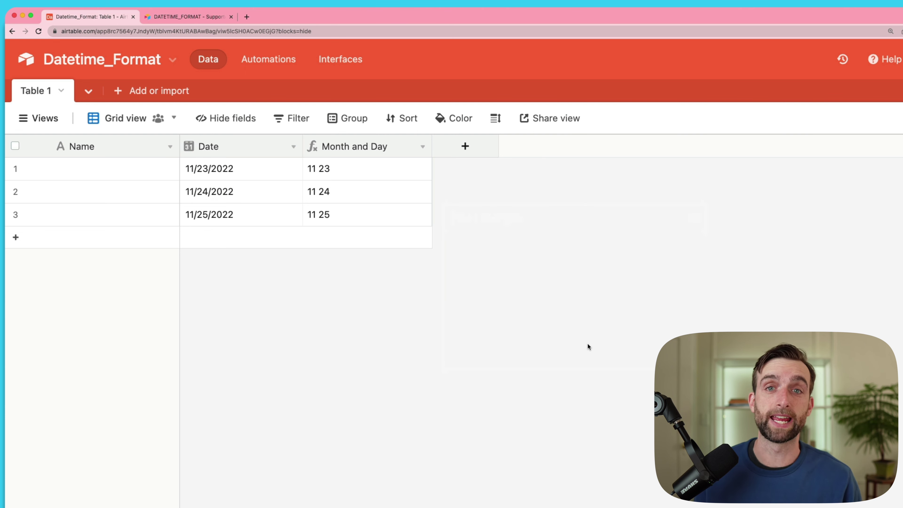
Add a new Formula field named 'Weekday'
click(473, 146)
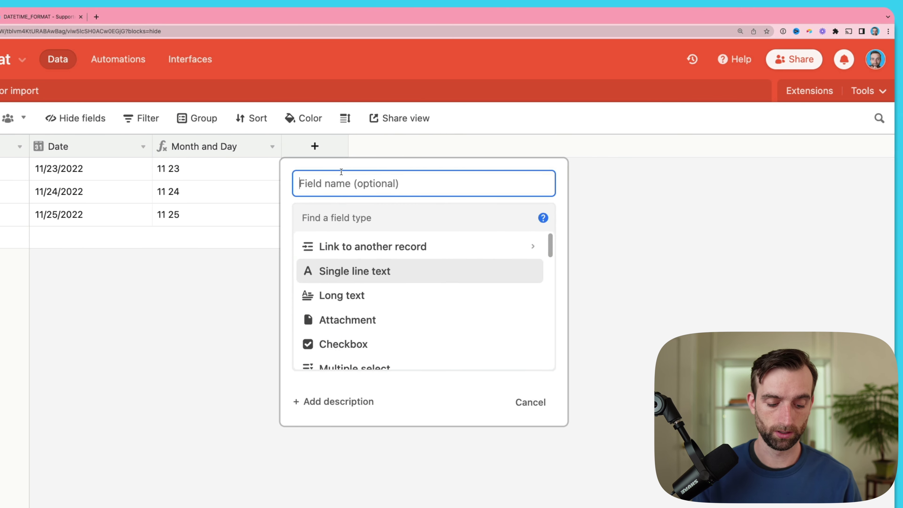
text(Weekday)
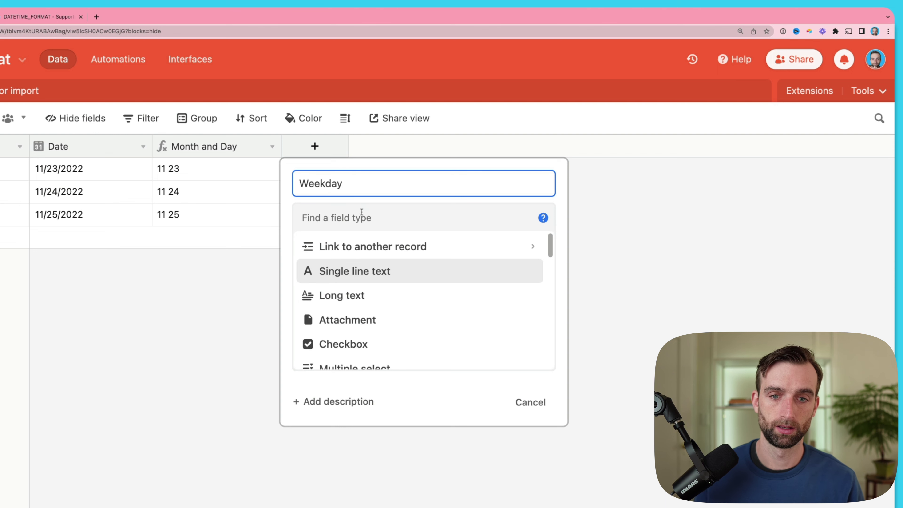
click(362, 213)
text(f)
click(364, 246)
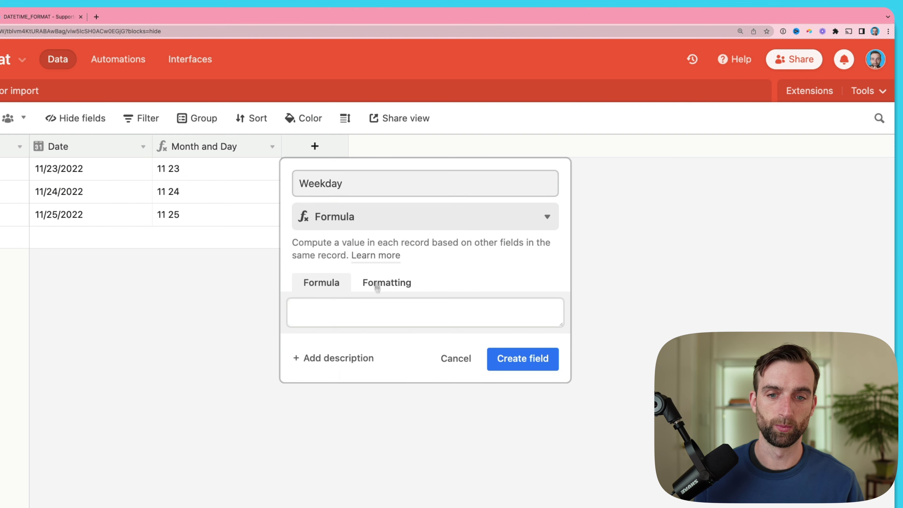
Enter the formula DATETIME_FORMAT(Date,'dddd') and create the Weekday field
click(380, 310)
text(datet)
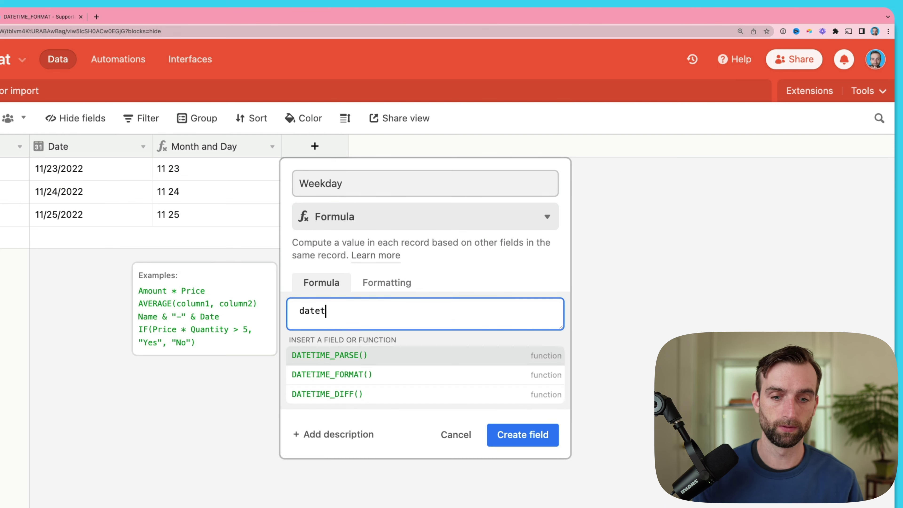
click(389, 375)
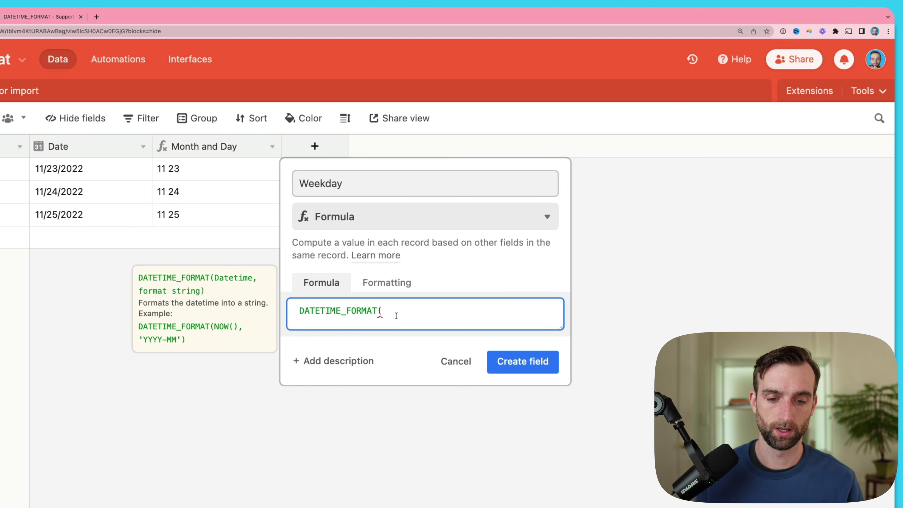
text(date)
click(387, 359)
text(,'ddd)
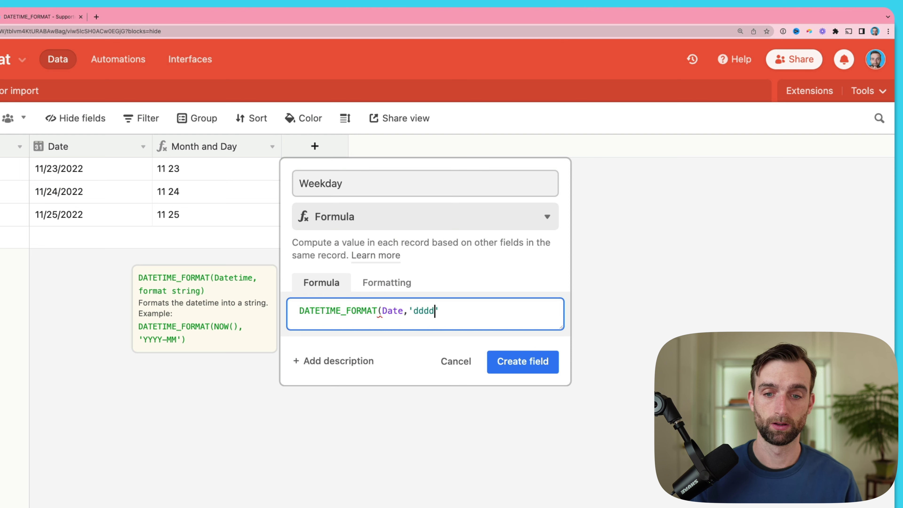
text(d)
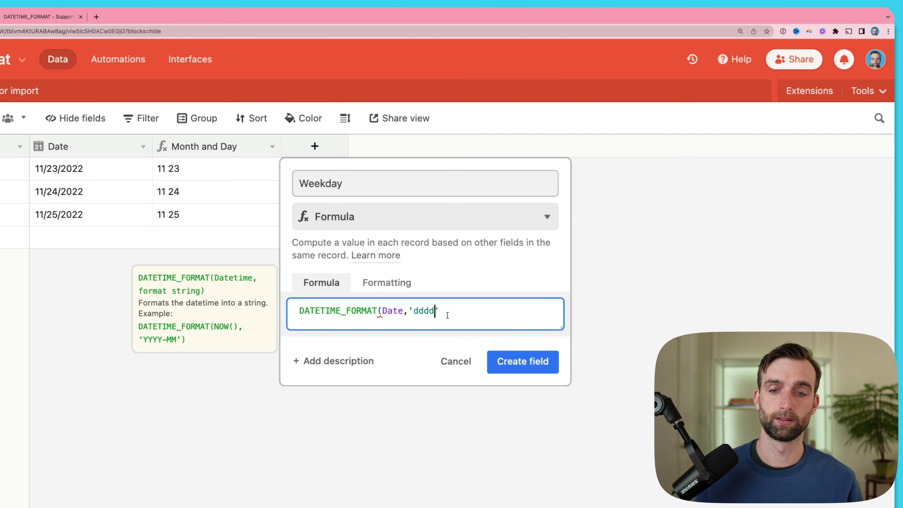
key(Right)
text())
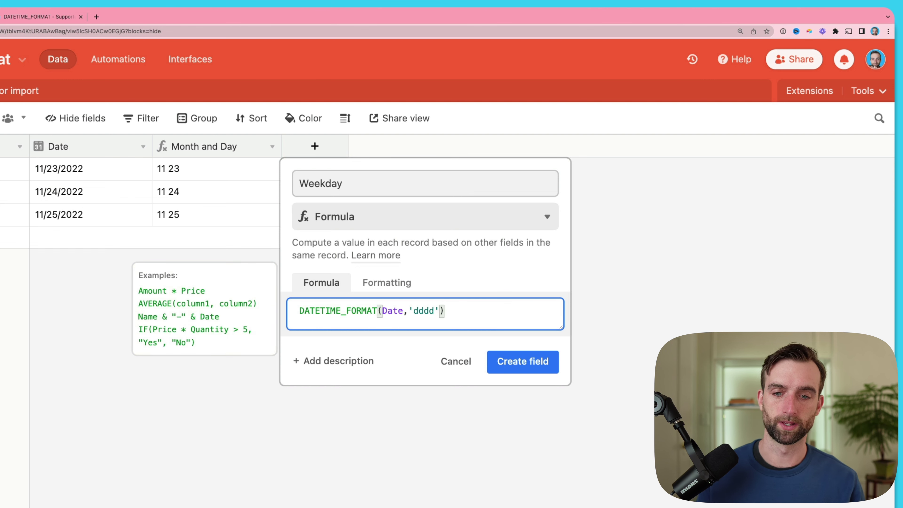
click(528, 366)
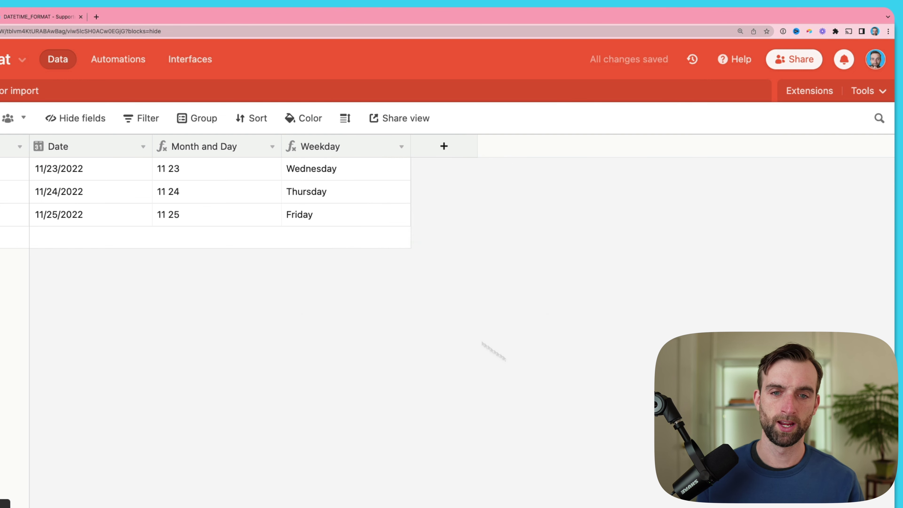
Change the Weekday format code from 'dddd' to 'w' to show week numbers
double_click(350, 148)
drag(403, 315, 381, 313)
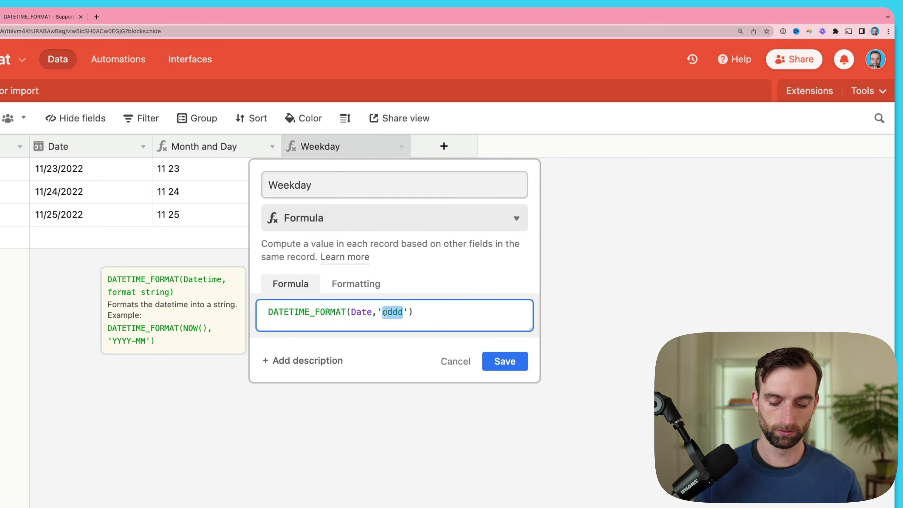
text(w)
click(502, 362)
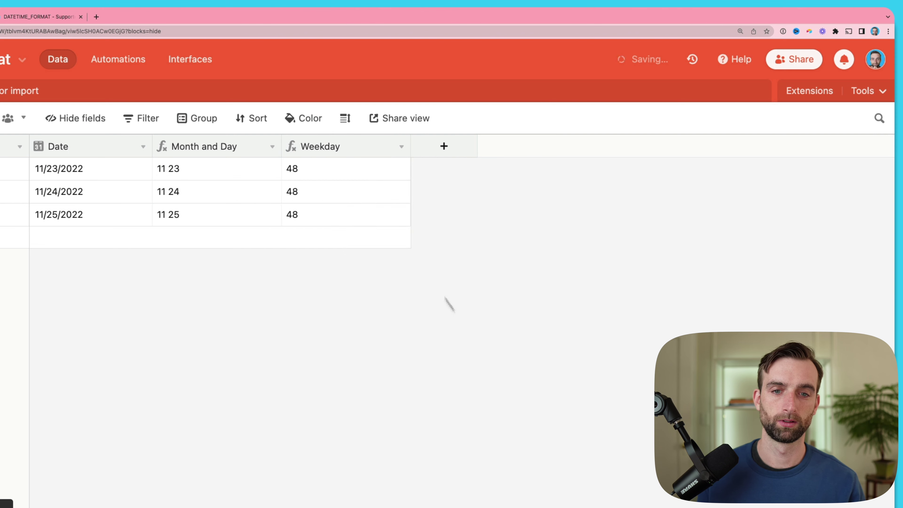
Replace the 'w' format code with 'Q' so each record shows quarter 4
double_click(351, 147)
click(389, 311)
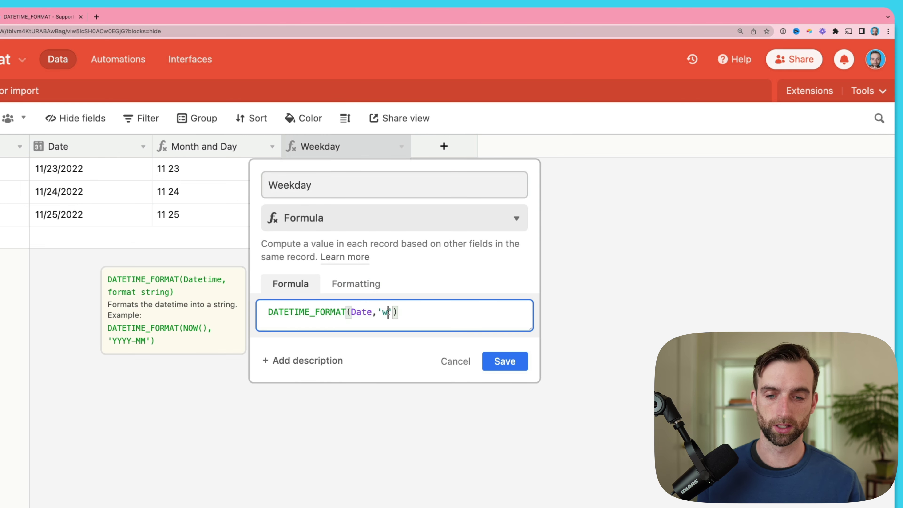
key(BackSpace)
text(Q)
click(501, 361)
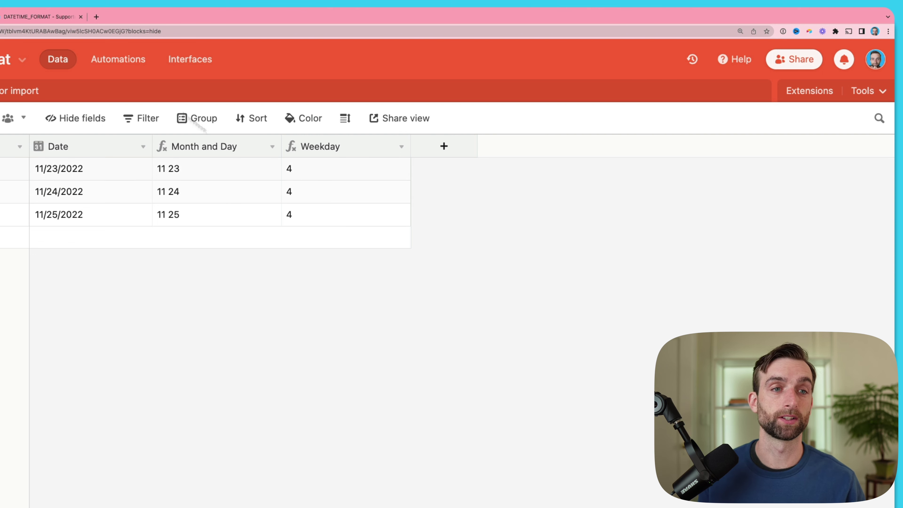
Go to the DATETIME_FORMAT support article and scroll through its format specifier table
click(42, 17)
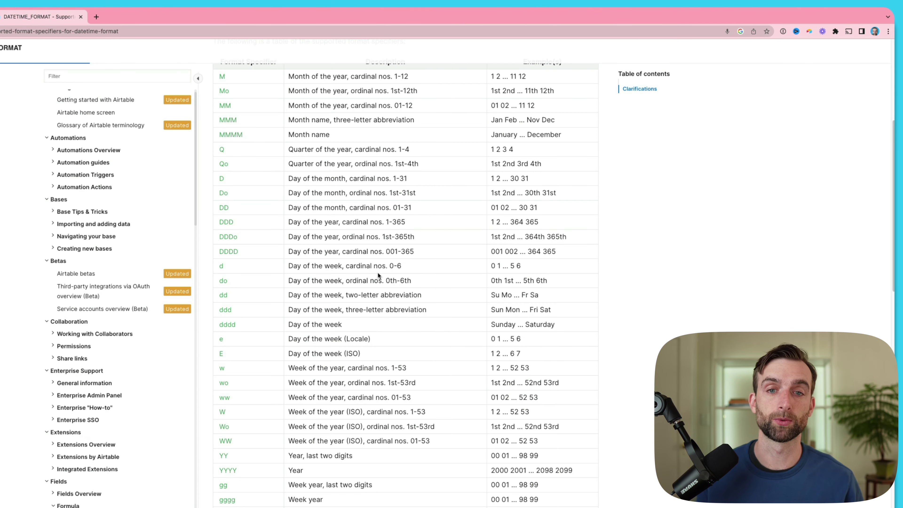
scroll(432, 260, up, 3)
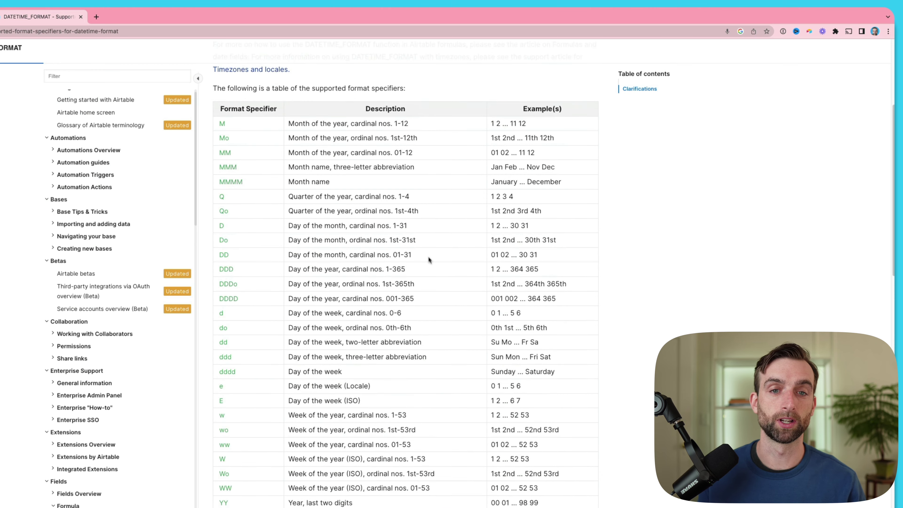
scroll(246, 337, down, 5)
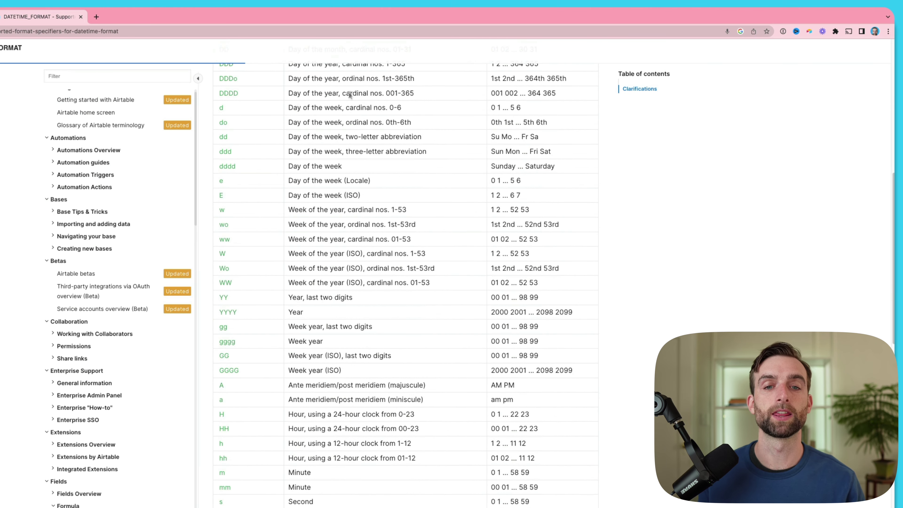
scroll(433, 252, down, 3)
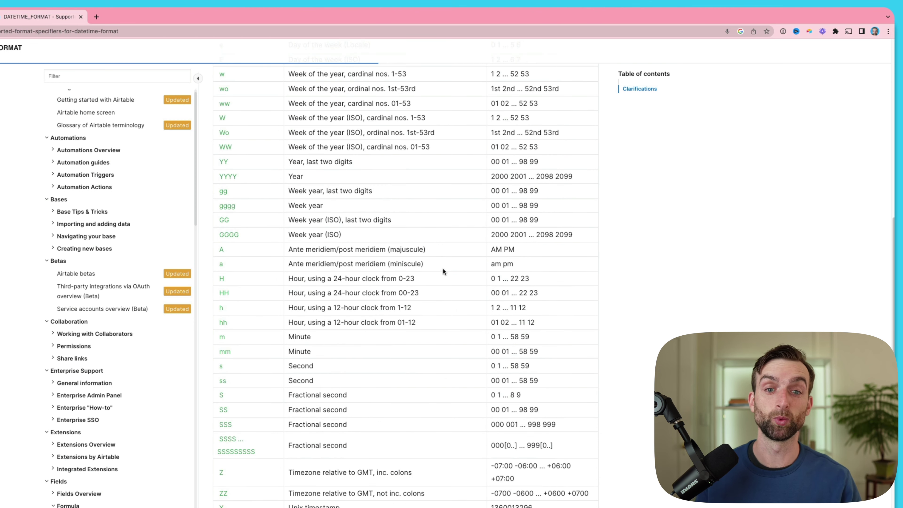
scroll(437, 313, down, 1)
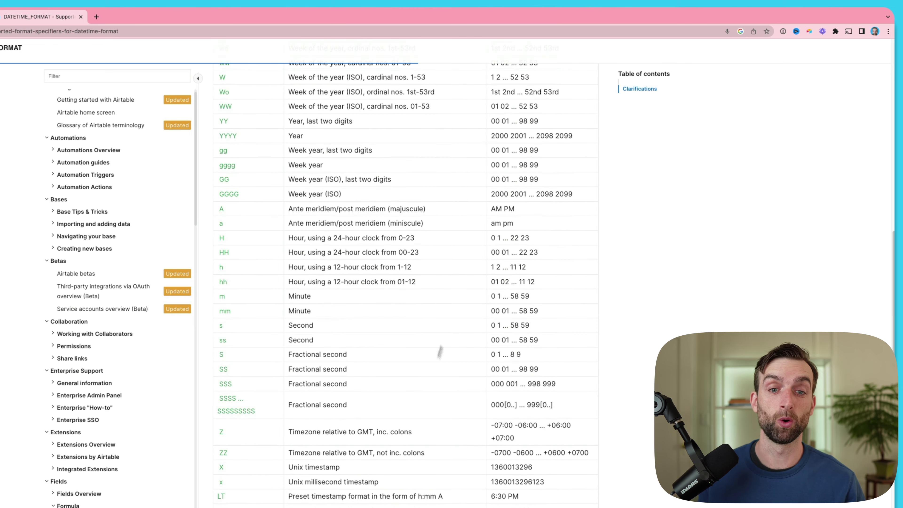
scroll(372, 354, down, 5)
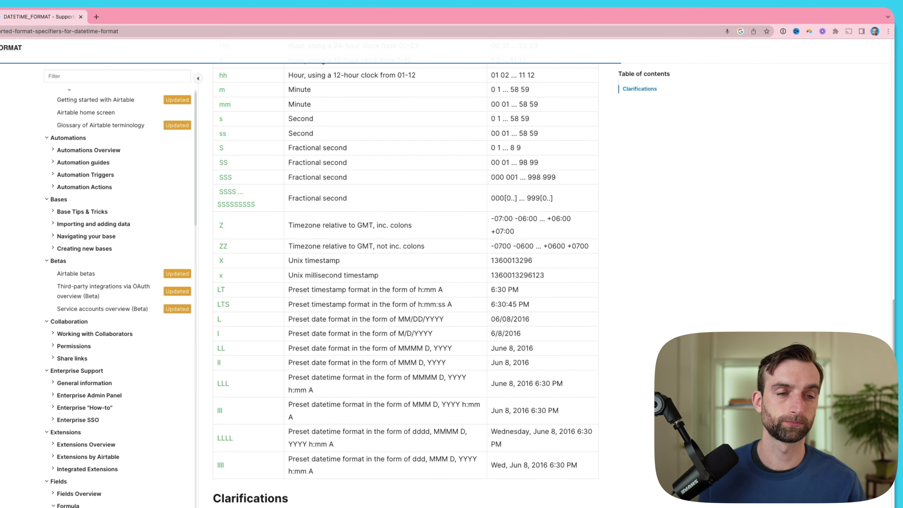
Return to the Airtable base and change the Weekday format code from 'Q' back to 'dddd'
key(ctrl+shift+Tab)
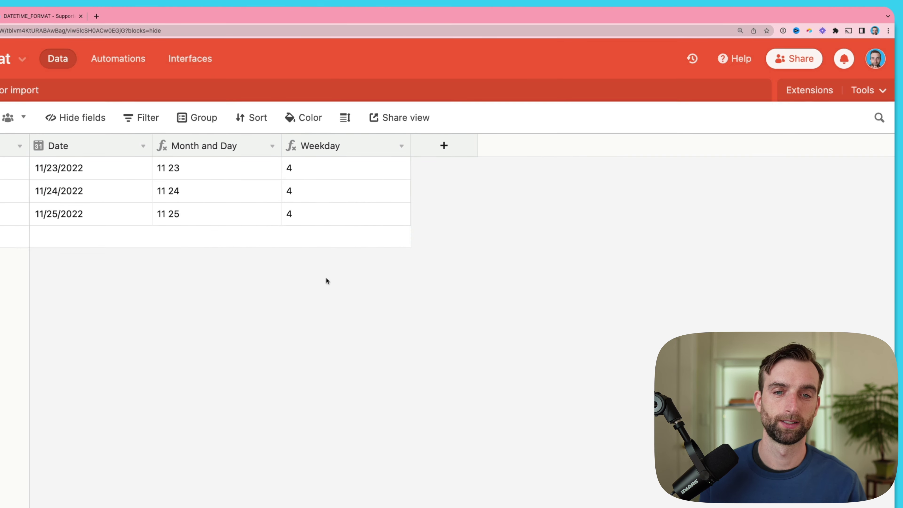
double_click(331, 151)
click(385, 312)
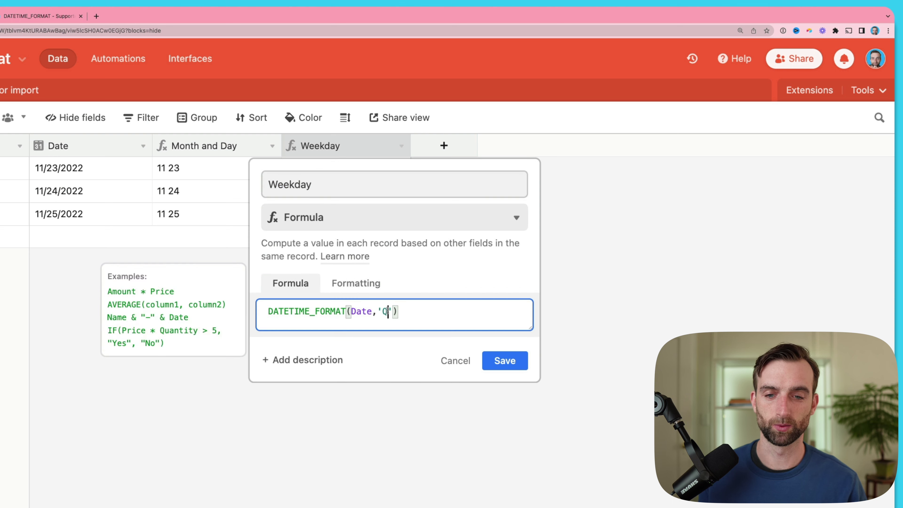
key(BackSpace)
text(dddd)
click(494, 358)
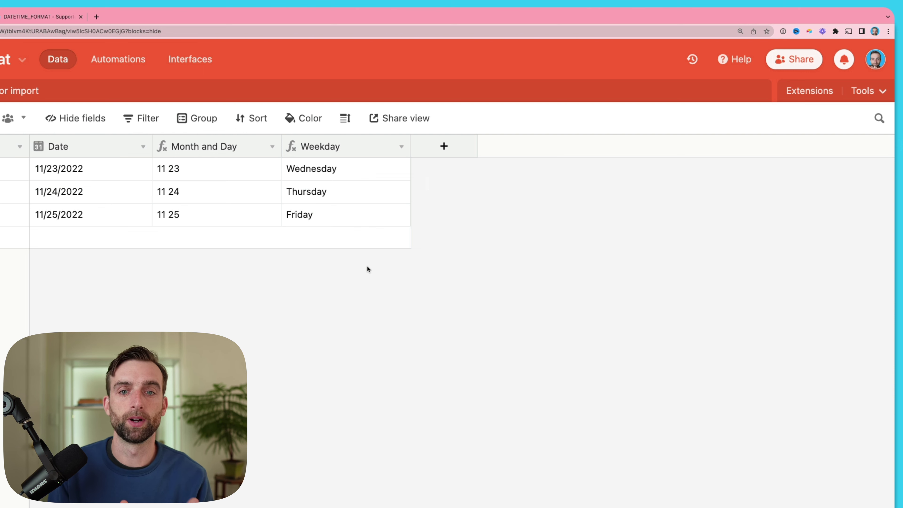
Add a new Formula field named 'UK Format'
click(443, 147)
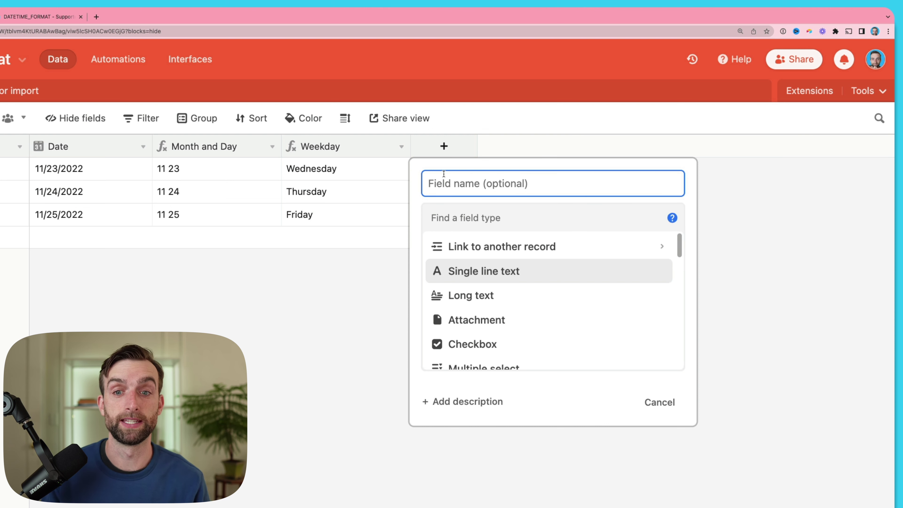
text(UK Format)
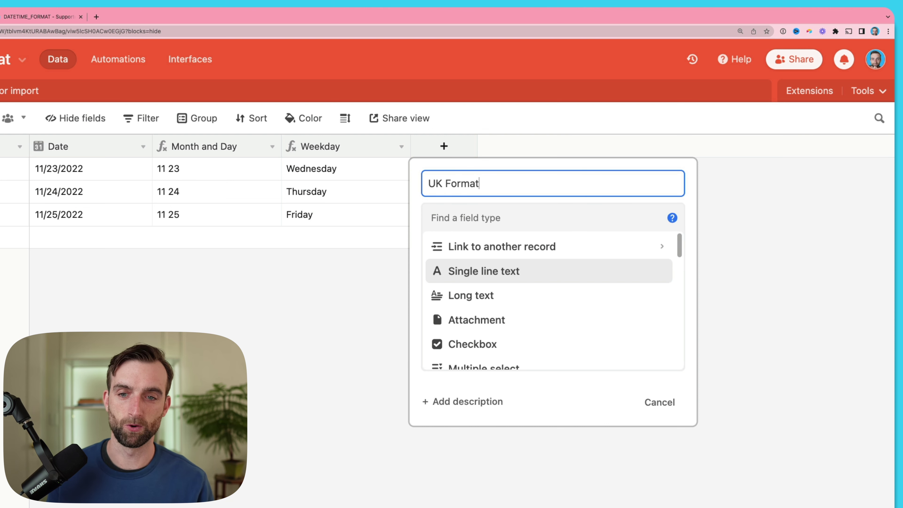
click(468, 218)
text(f)
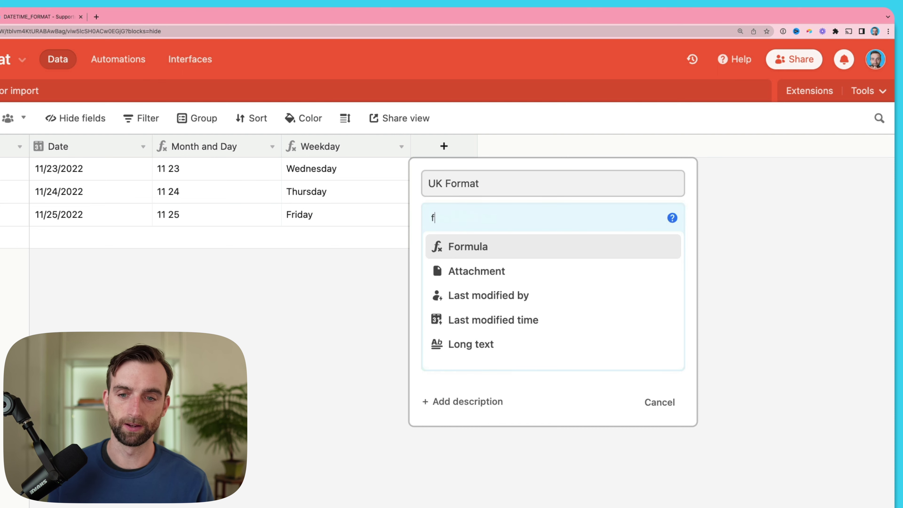
click(496, 247)
Enter the formula DATETIME_FORMAT(Date,'DD/MM/YYYY') and create the UK Format field
click(498, 307)
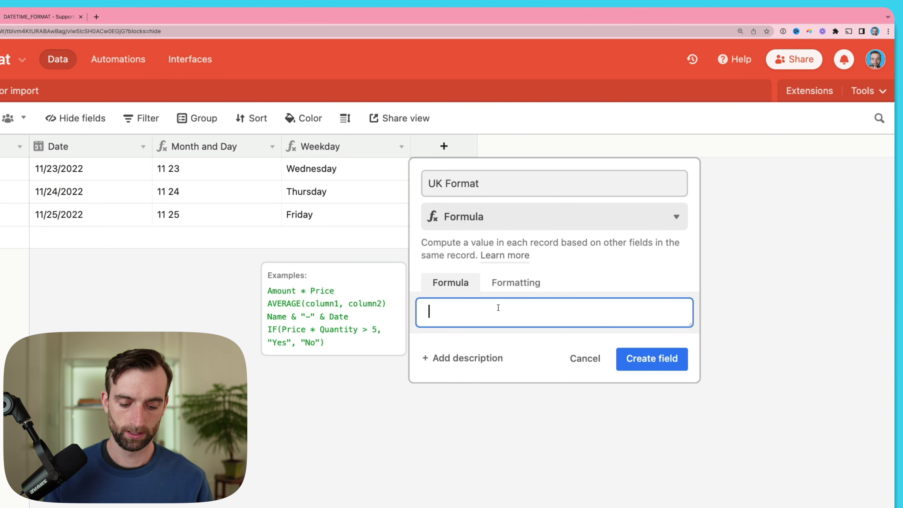
text(d)
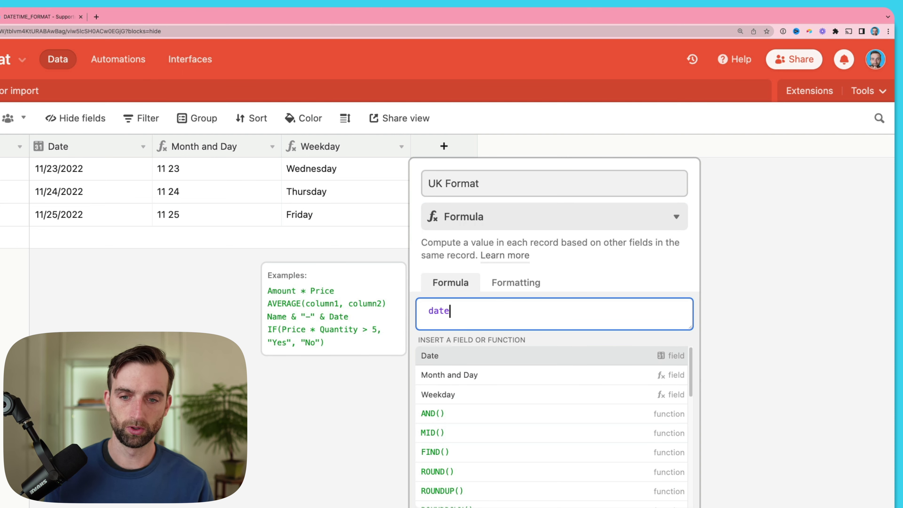
text(atet)
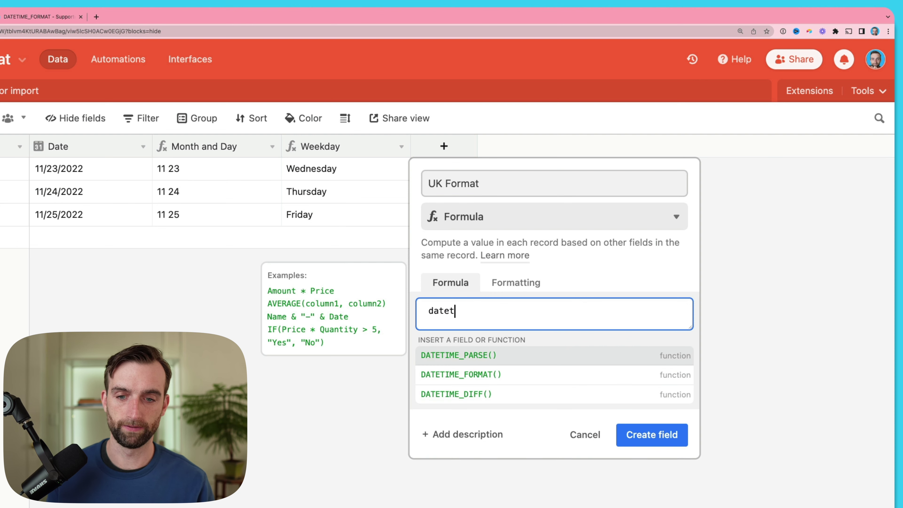
click(499, 378)
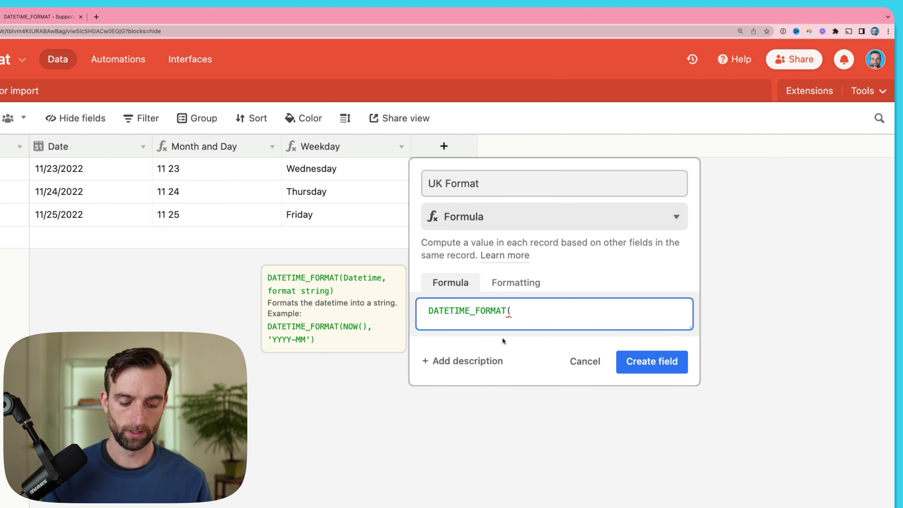
text(dat)
click(510, 355)
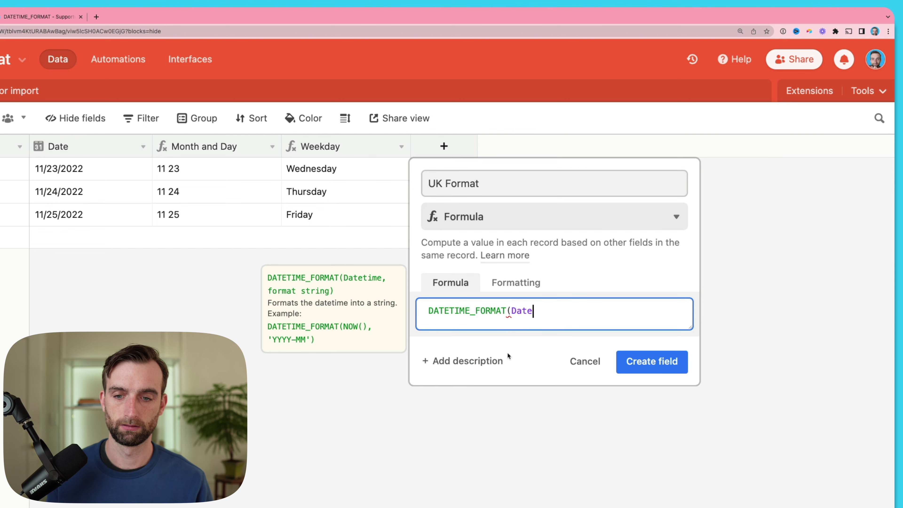
text(,)
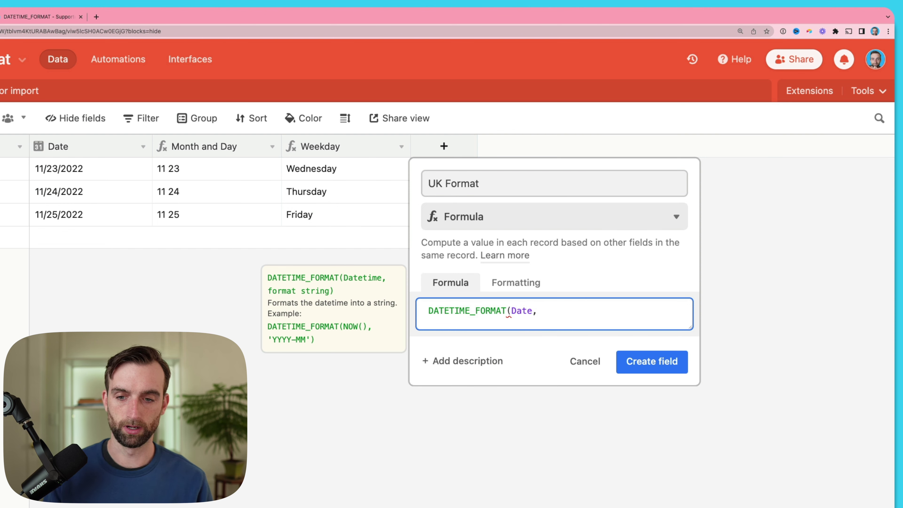
text('DD/MM/YYYY)
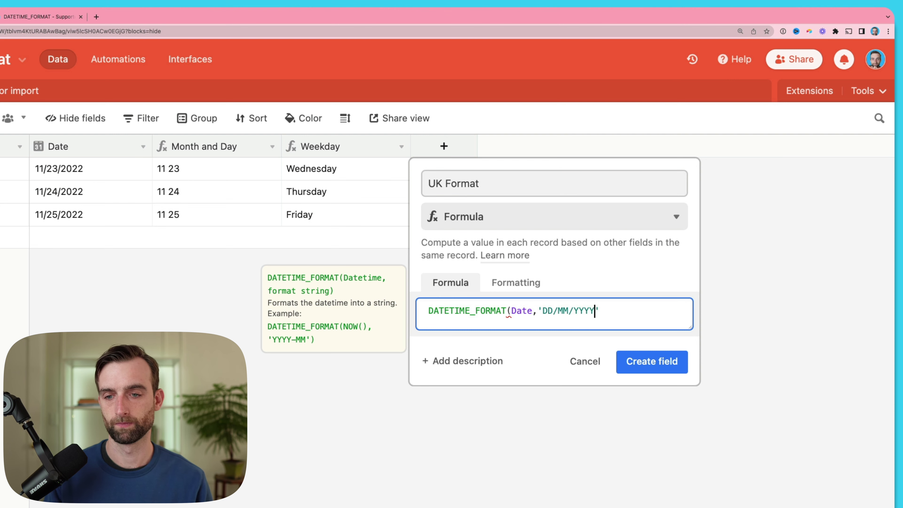
key(Right)
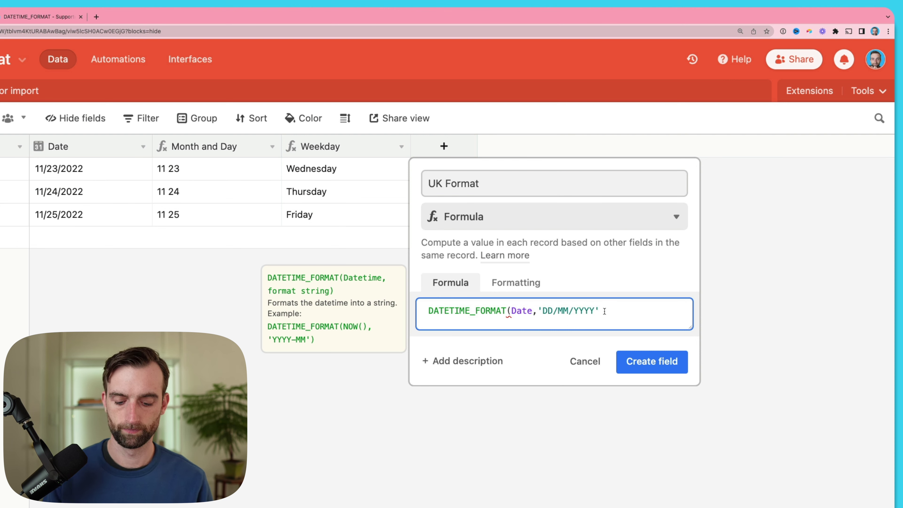
text())
click(640, 358)
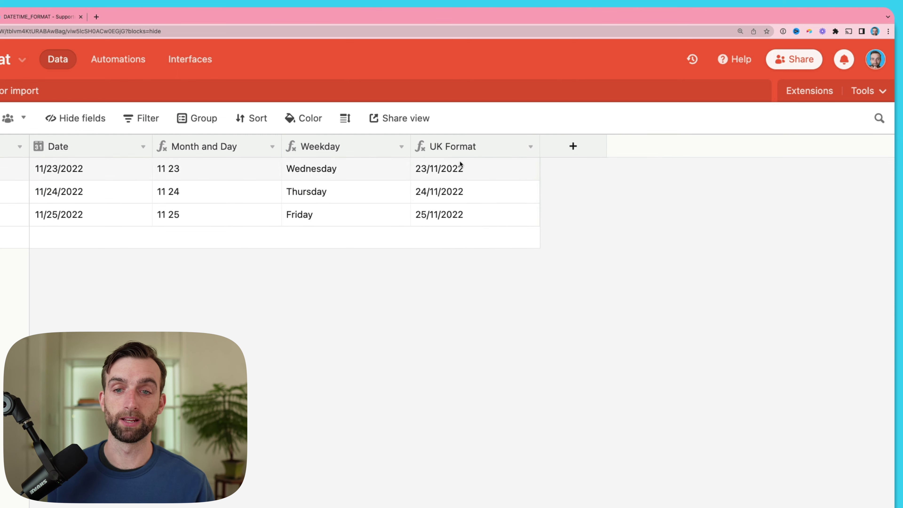
double_click(462, 149)
drag(332, 284, 362, 283)
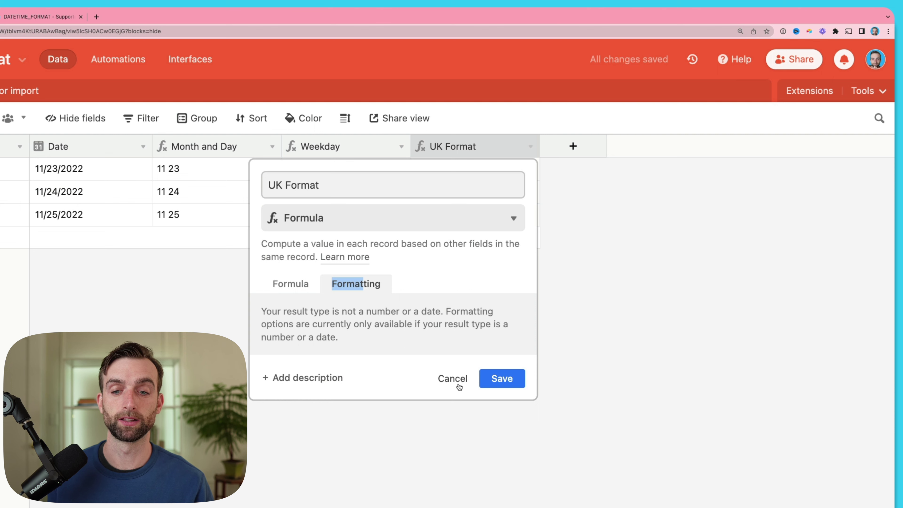
click(453, 378)
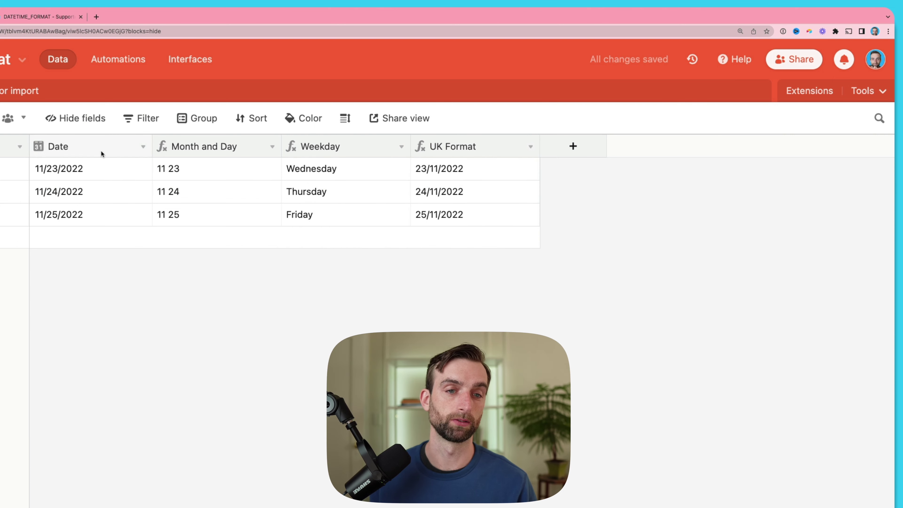
double_click(101, 149)
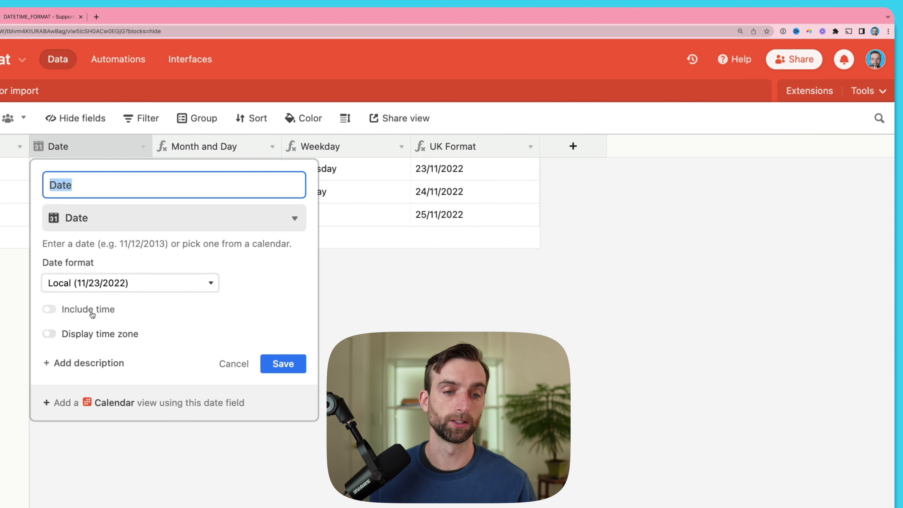
click(227, 363)
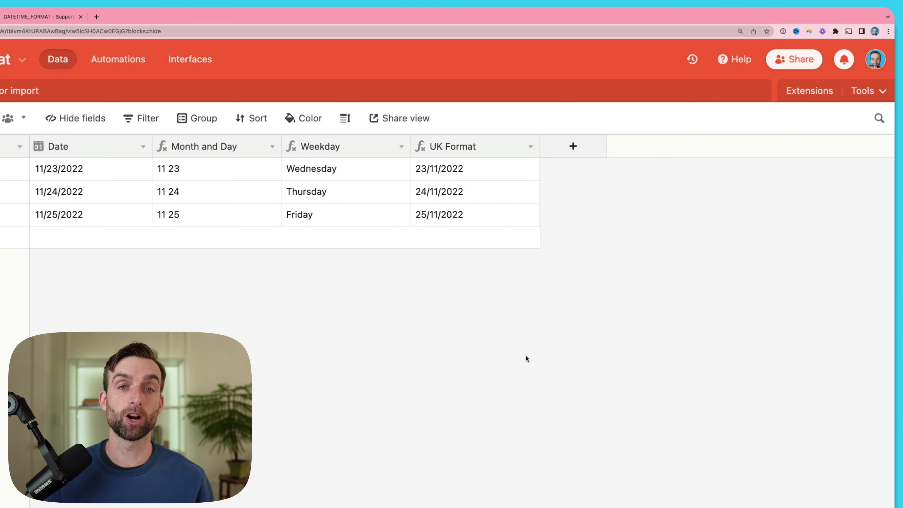
Add a new Formula field named 'Parse Date'
click(573, 146)
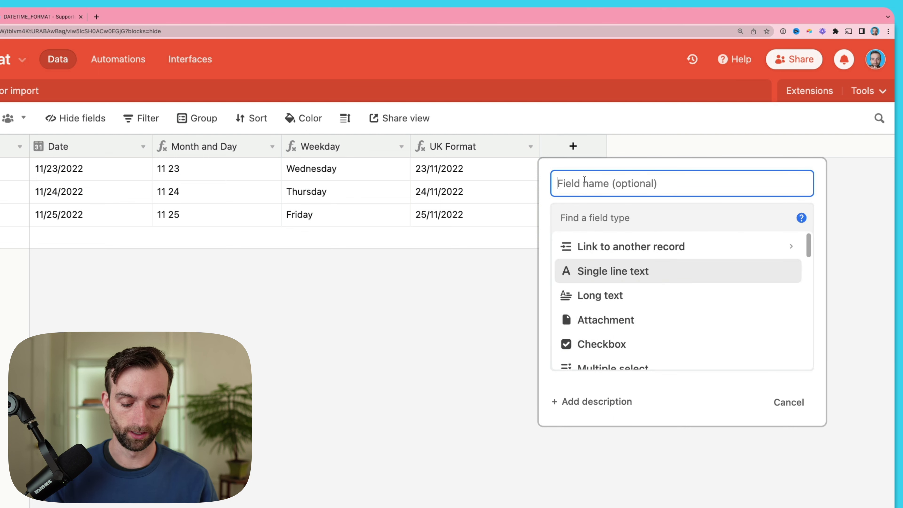
text(Parse Date)
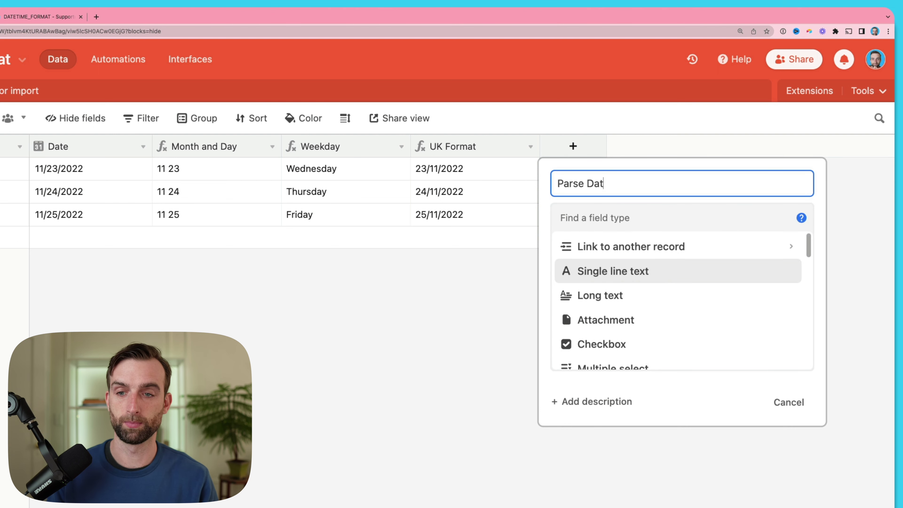
click(605, 218)
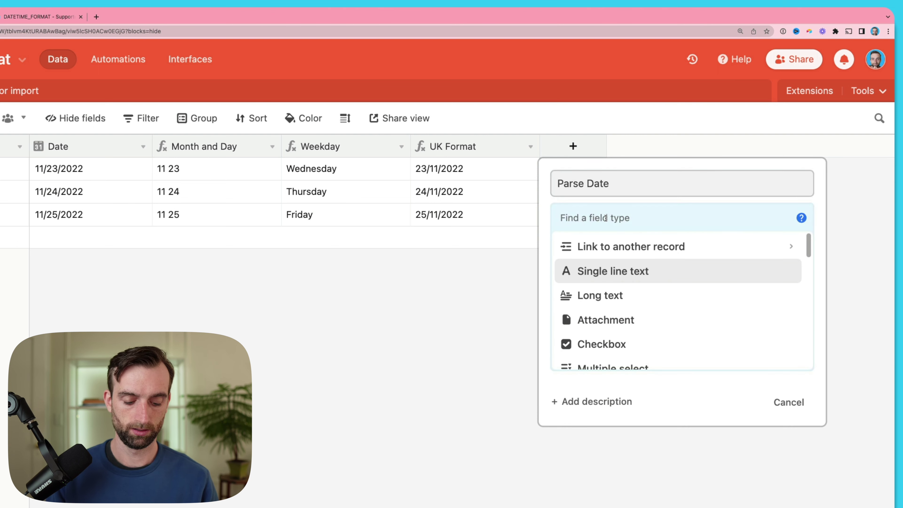
text(f)
click(615, 245)
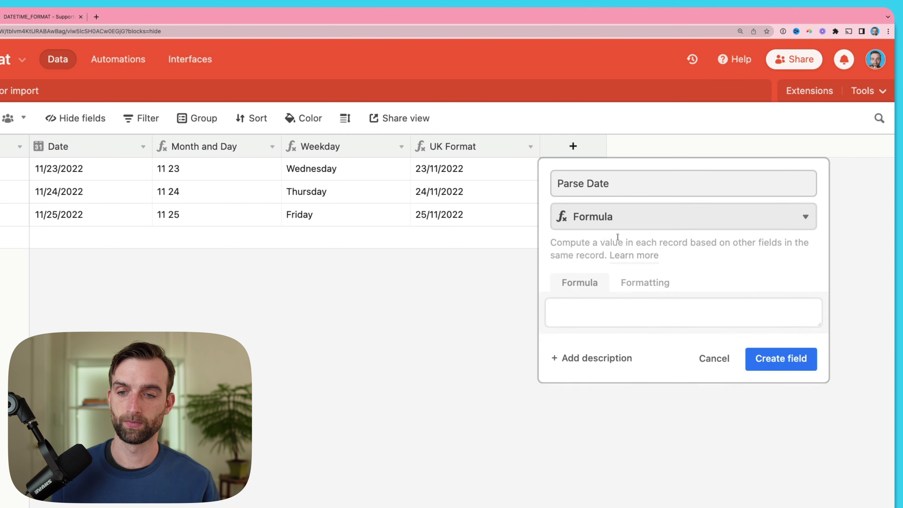
Enter DATETIME_PARSE({UK Format},'DD/MM/YYYY') and create the Parse Date field
click(617, 312)
text(datet)
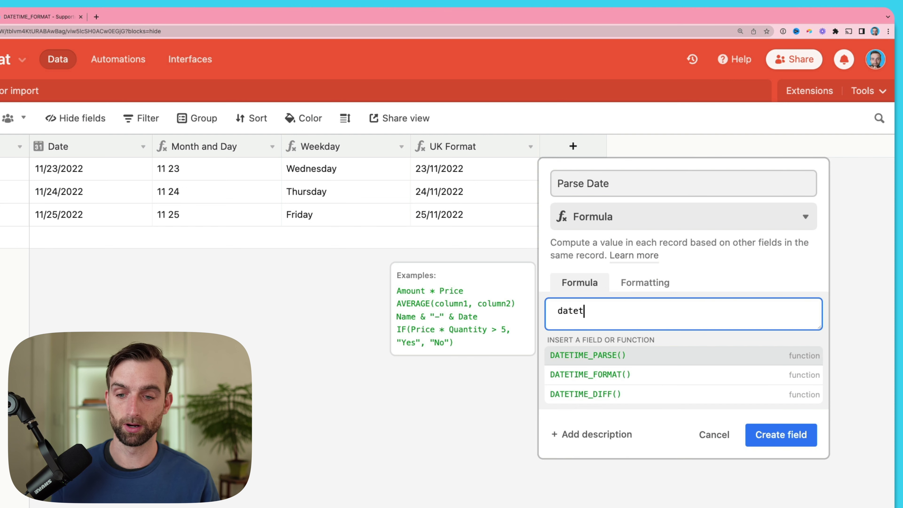
click(630, 356)
key(BackSpace)
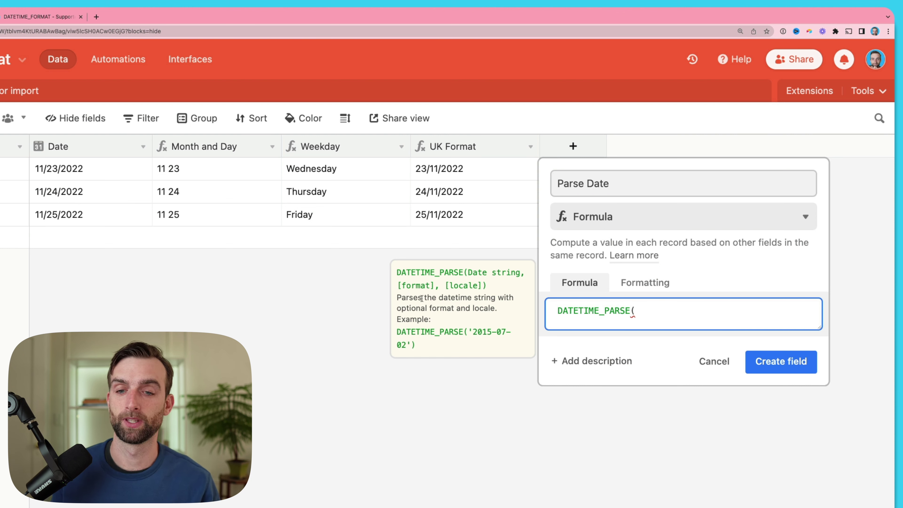
text(UK)
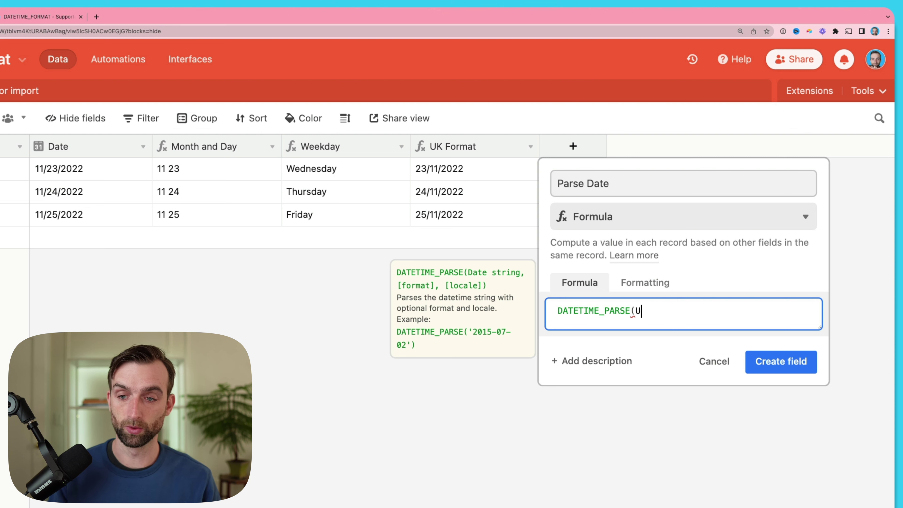
click(665, 357)
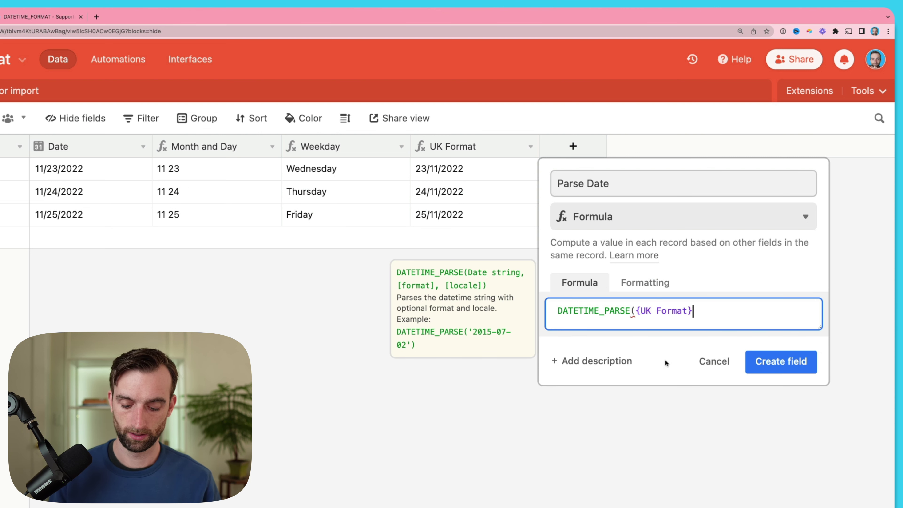
text(,')
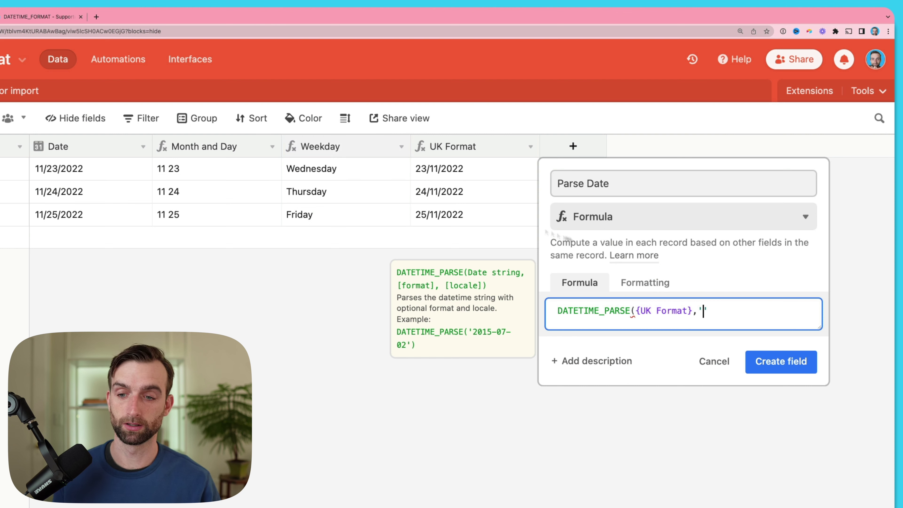
text(DD/MM/YYYY'))
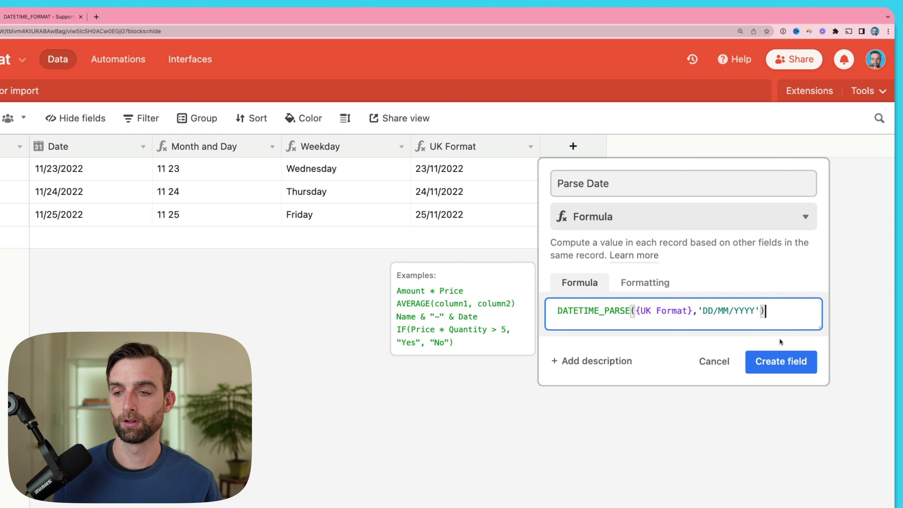
click(790, 361)
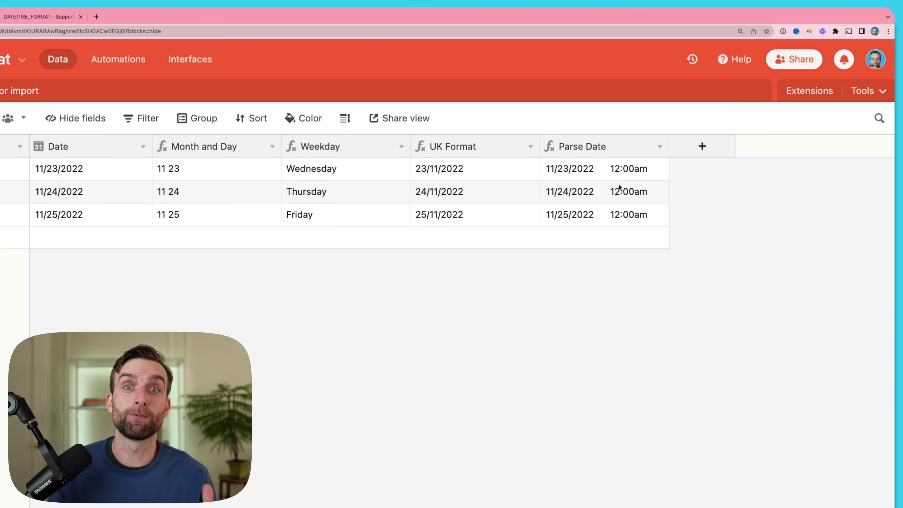
double_click(598, 143)
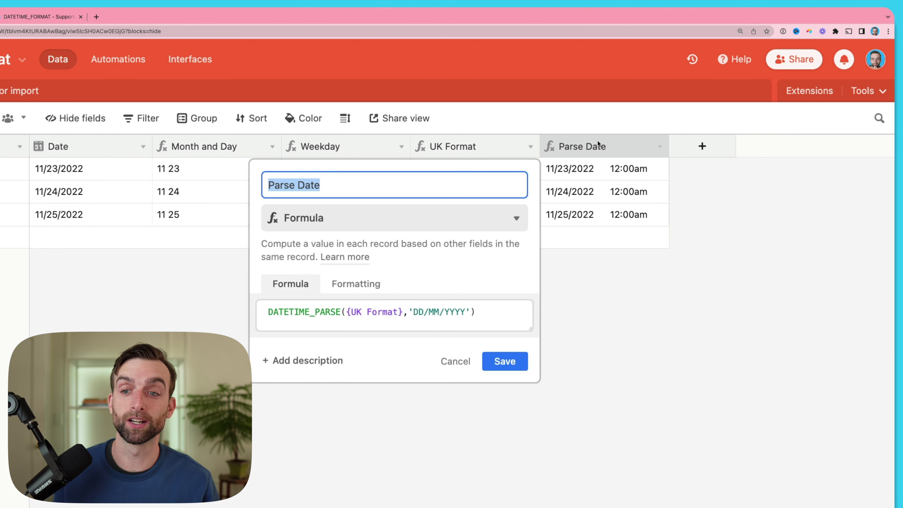
drag(414, 313, 465, 313)
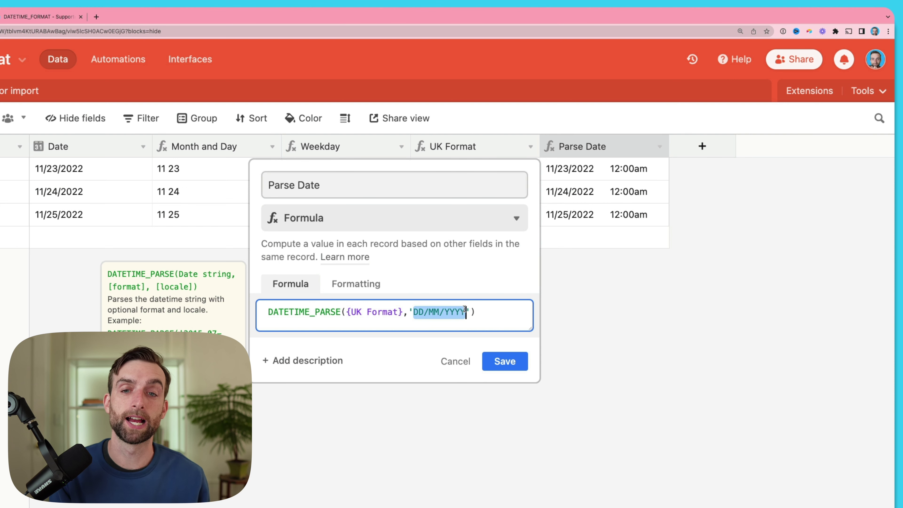
key(Escape)
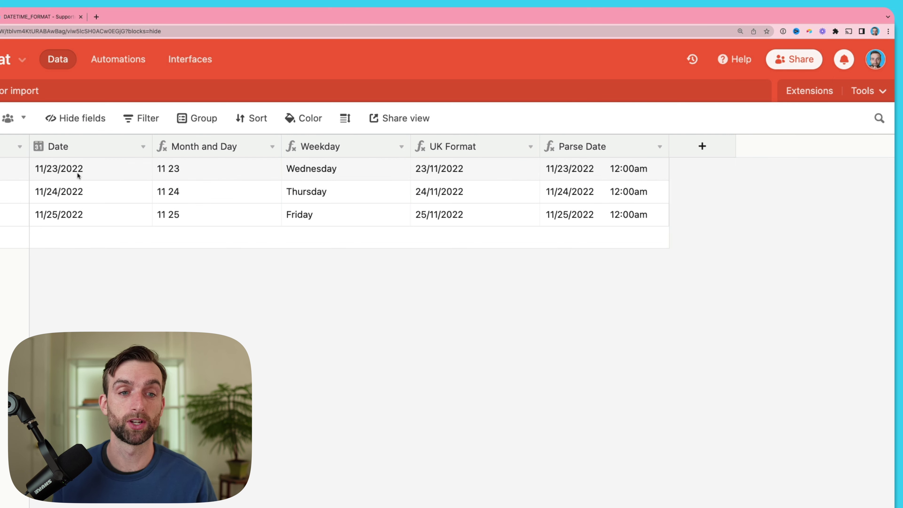
Add a new Formula field named '2023 dates'
click(704, 148)
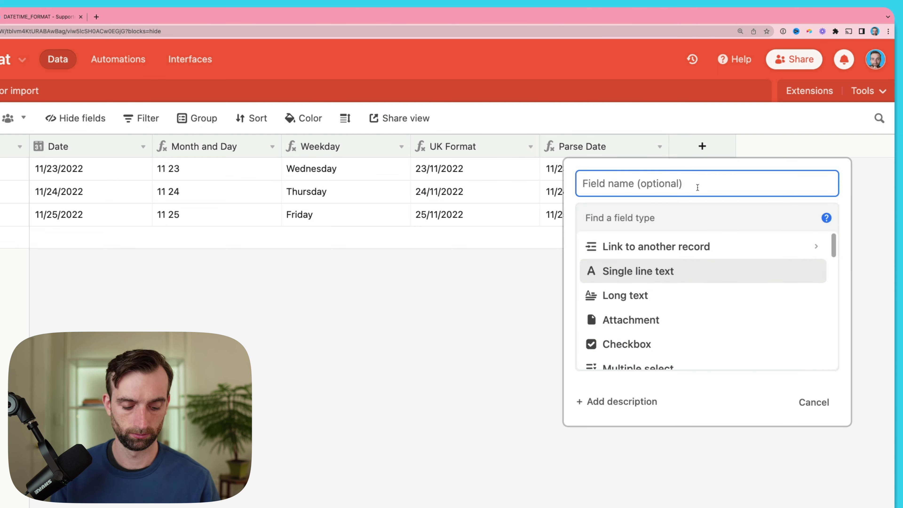
text(2023)
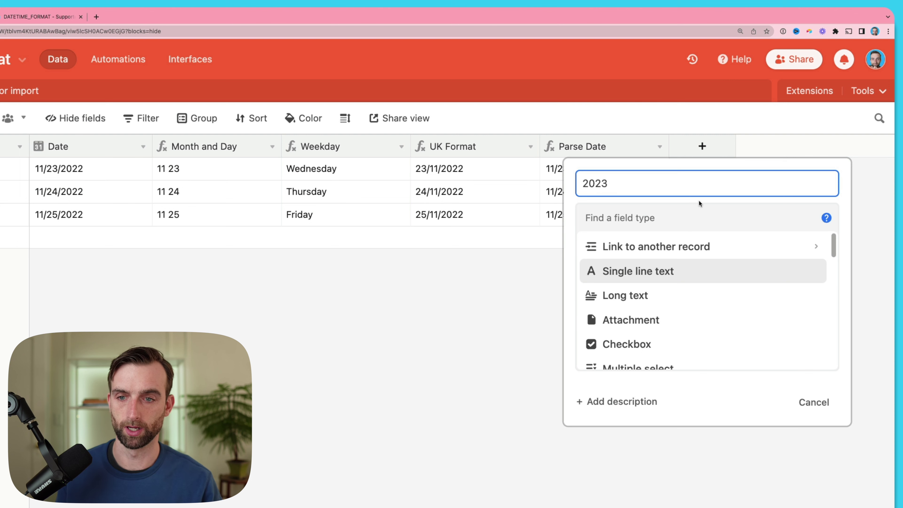
text( dates)
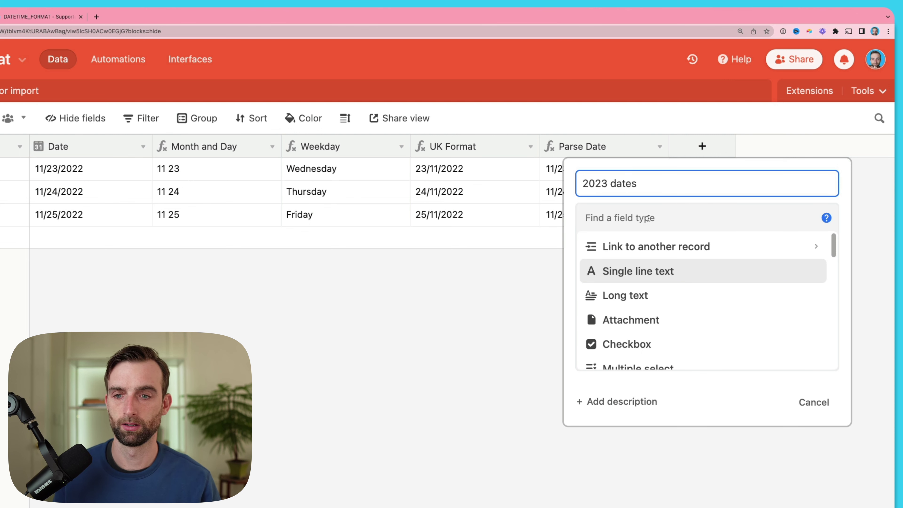
click(648, 218)
text(f)
click(646, 249)
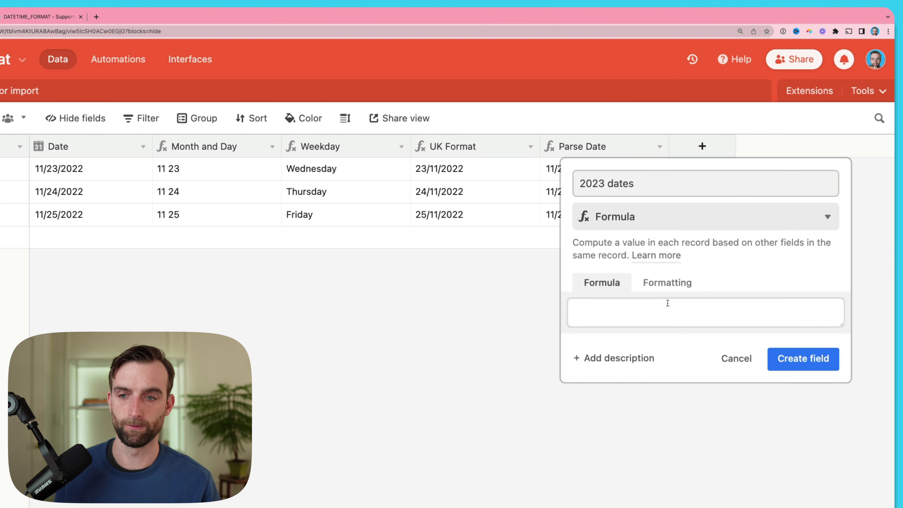
Write the formula DATETIME_FORMAT(Date,'MM/DD/')&'2023' in the formula box
click(670, 311)
text(date)
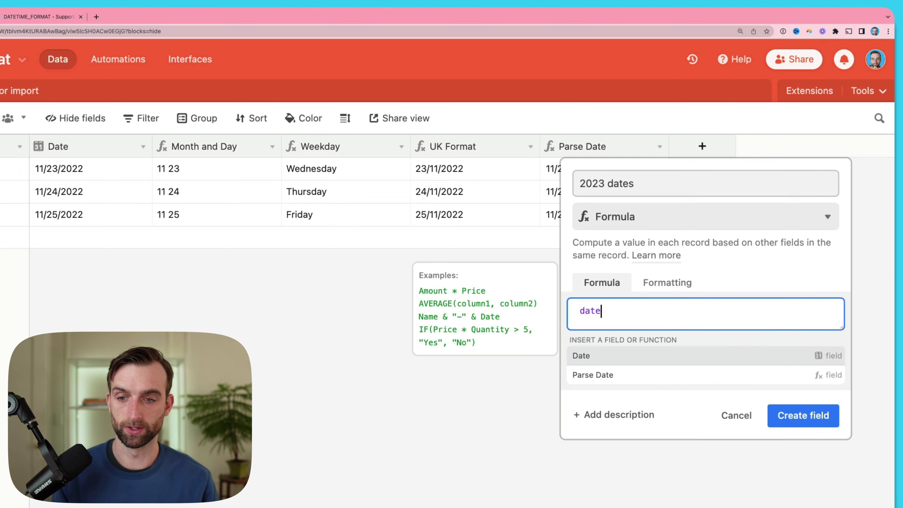
text(t)
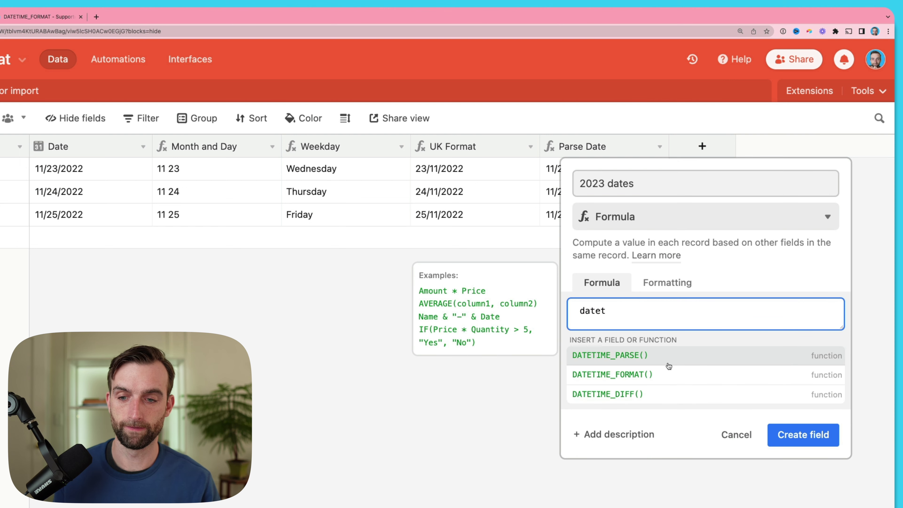
click(670, 374)
text(date)
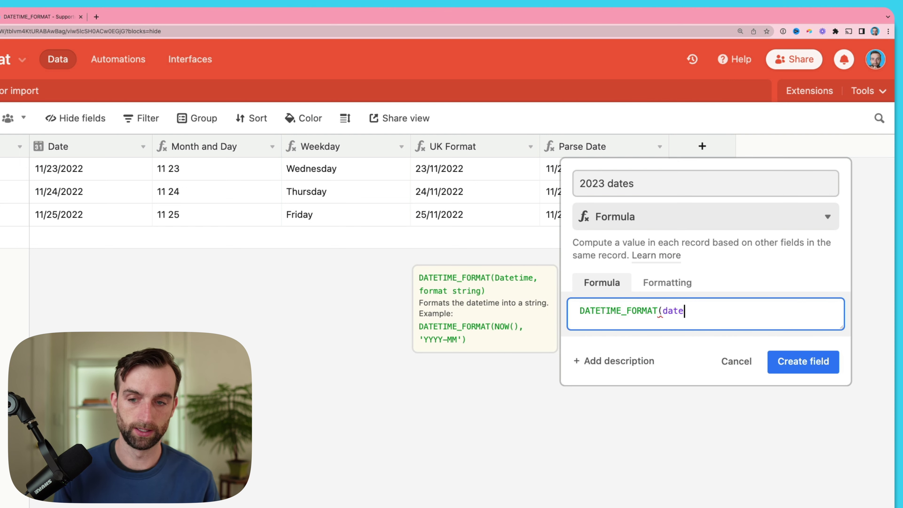
click(670, 357)
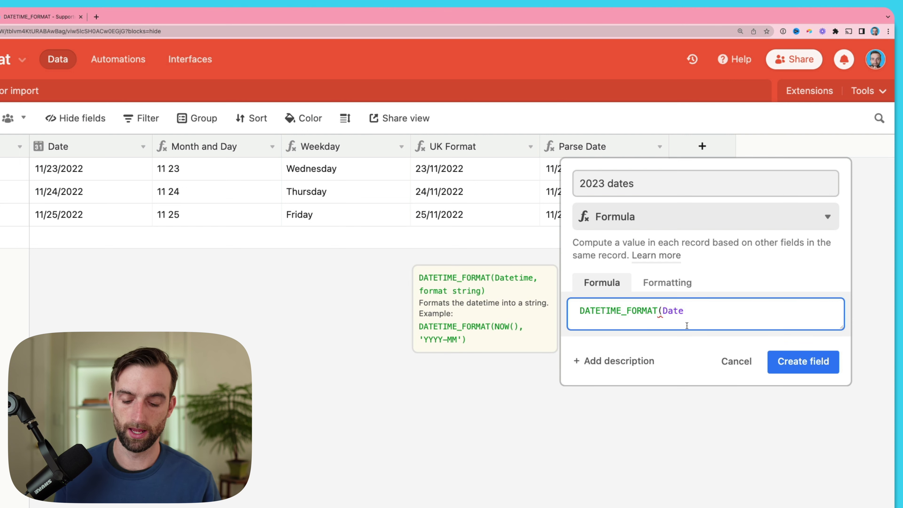
text(,)
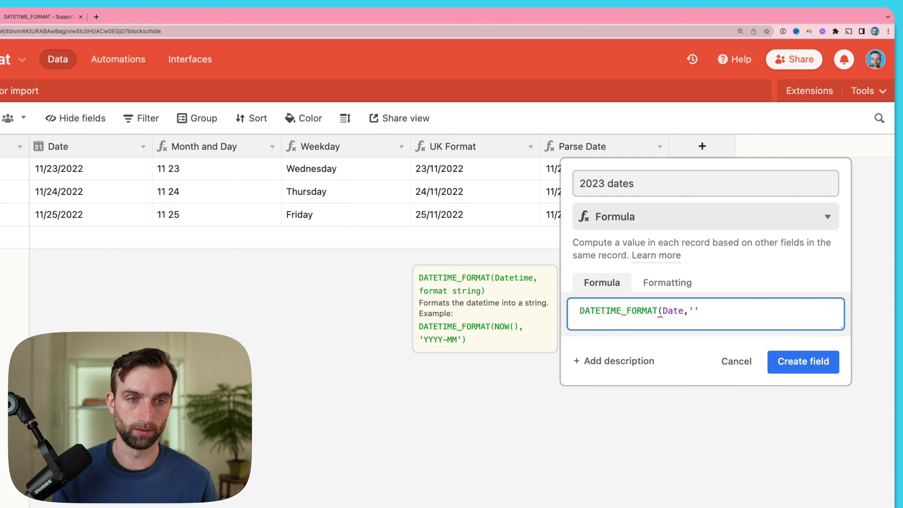
text('MM/)
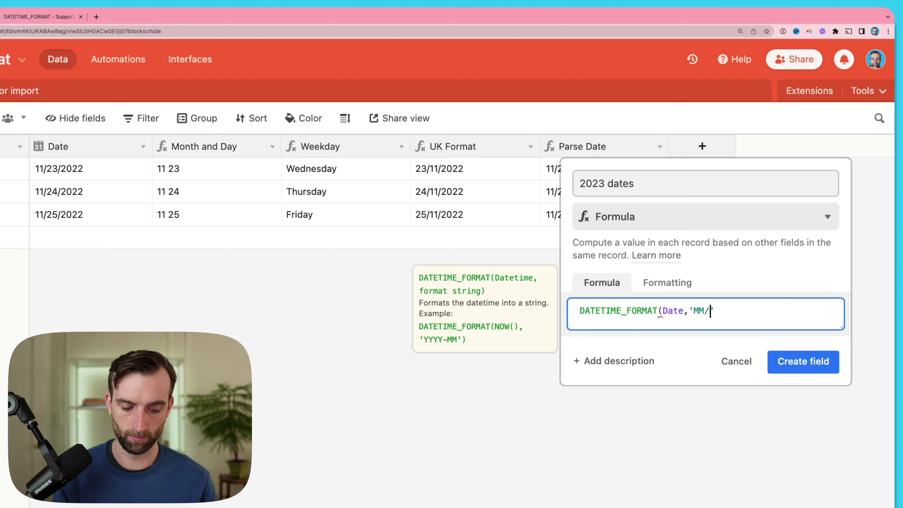
text(DD/)
click(738, 311)
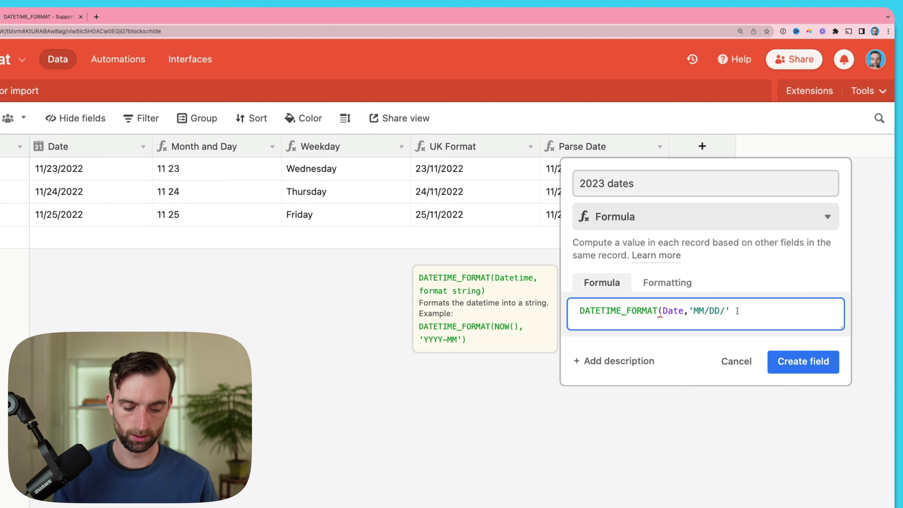
text())
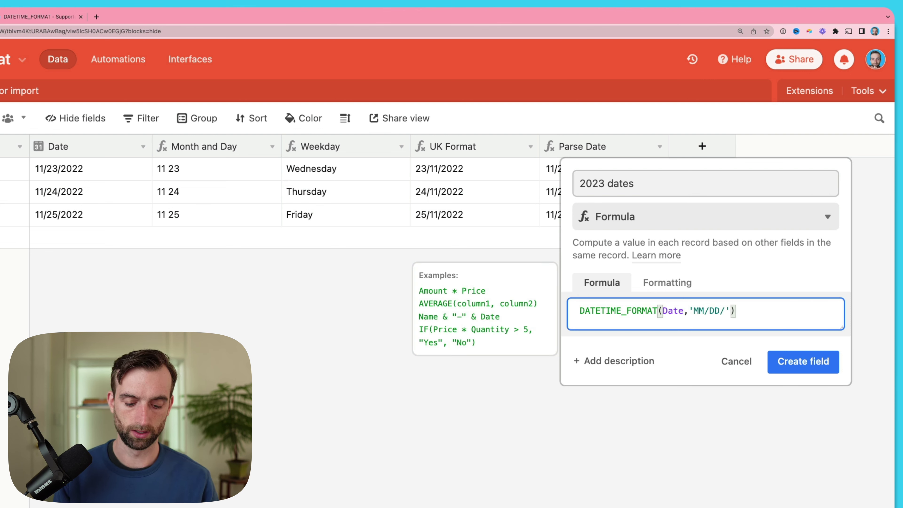
text('2023)
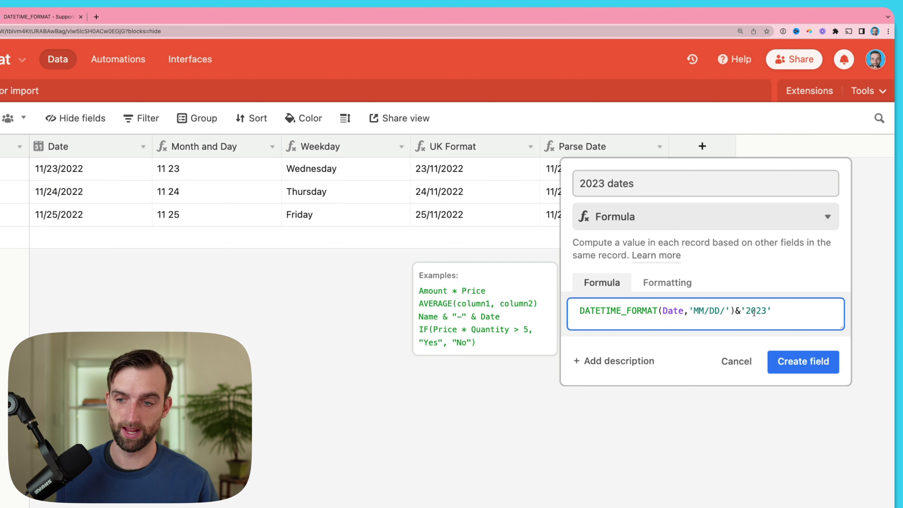
click(775, 310)
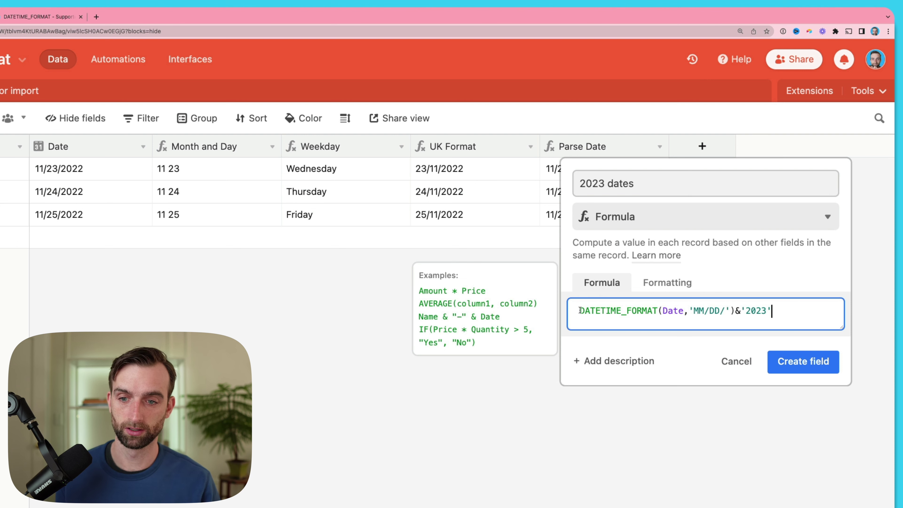
Wrap the combined text in DATETIME_PARSE with format 'MM/DD/YYYY' and create the 2023 dates field
text(datet)
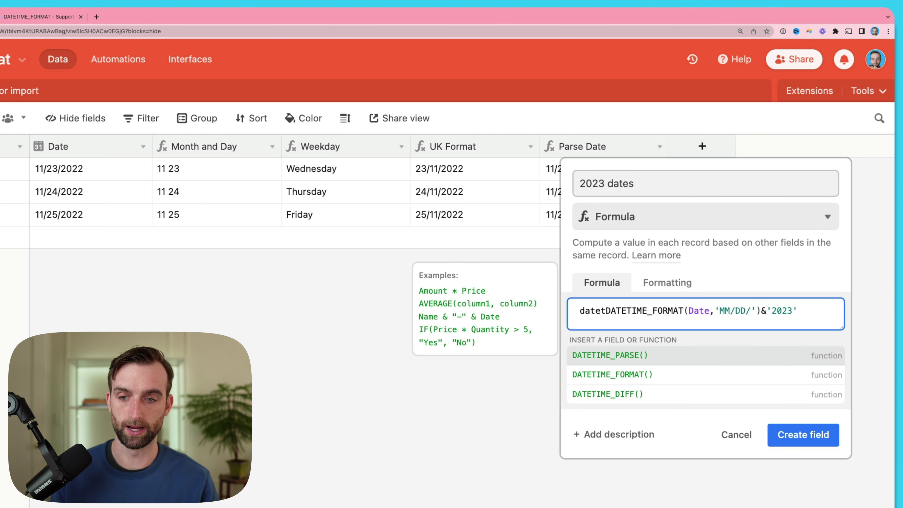
click(612, 357)
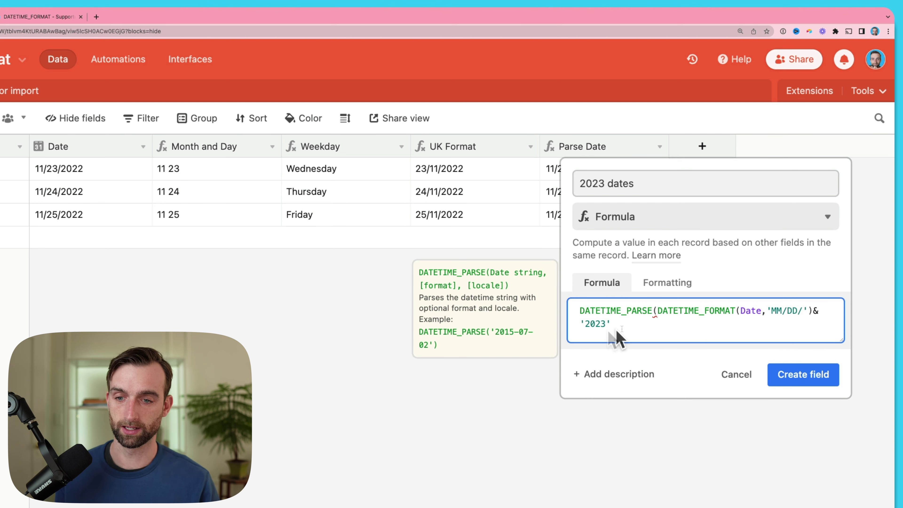
text(,)
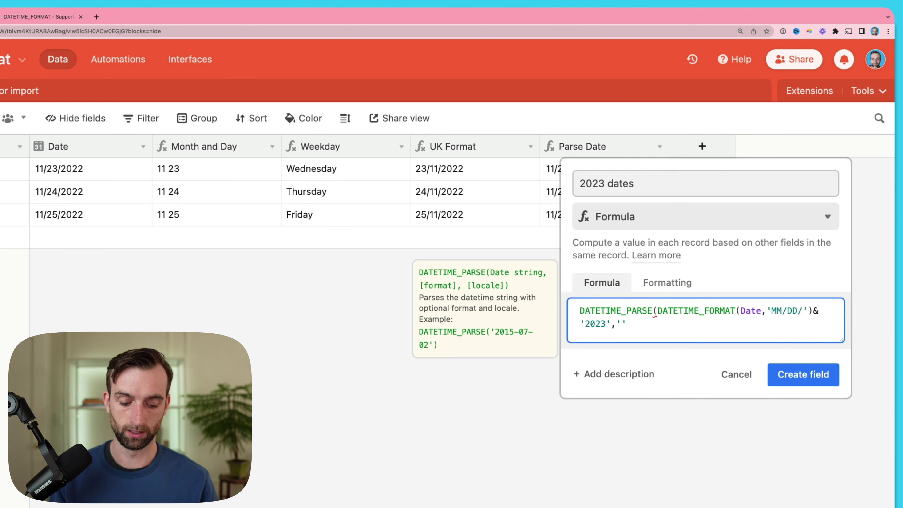
text('MM/DD/YYYY'))
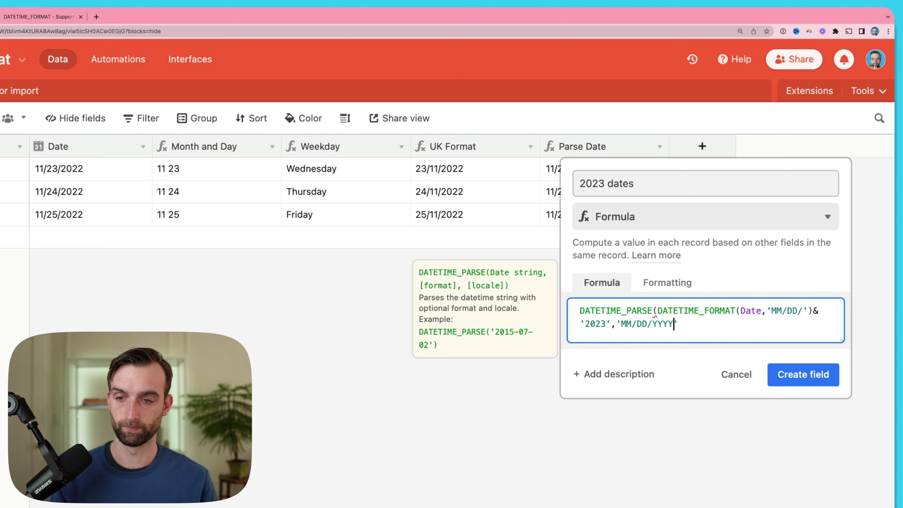
click(825, 374)
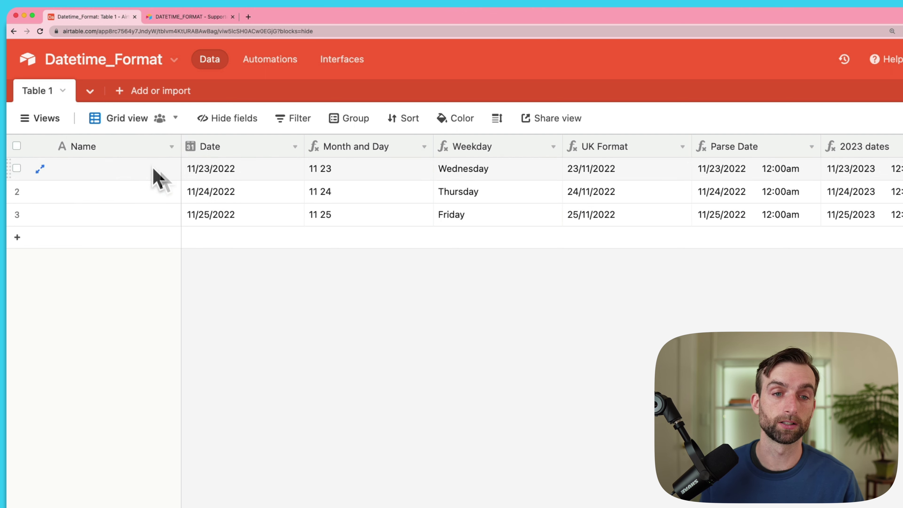
Change the primary Name field's type to Formula
click(104, 148)
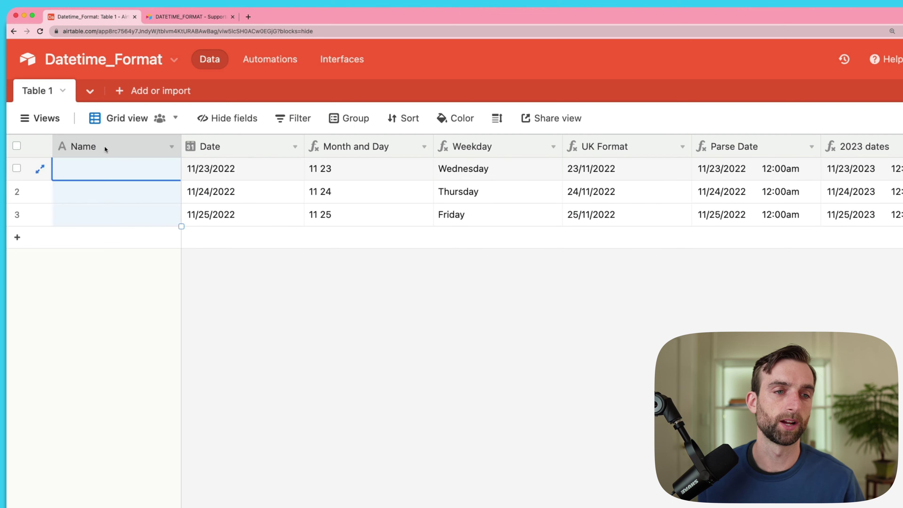
double_click(105, 148)
click(158, 262)
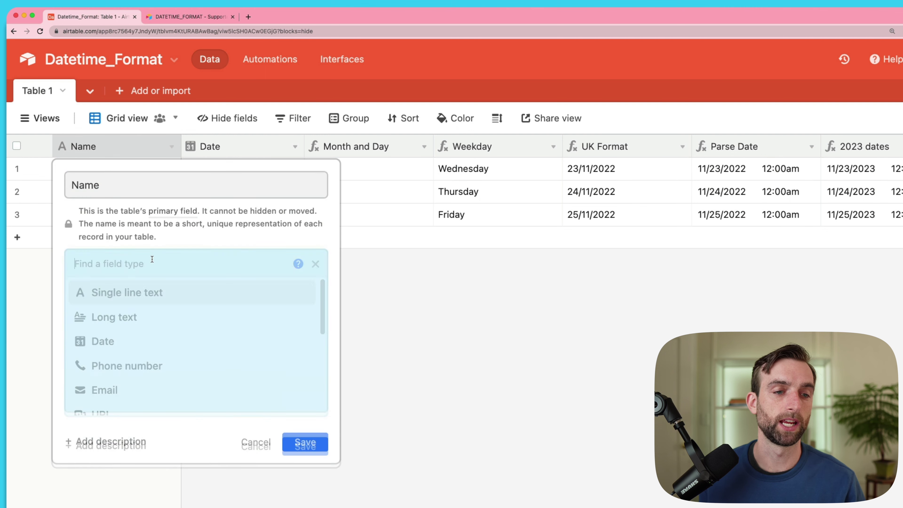
text(f)
click(162, 292)
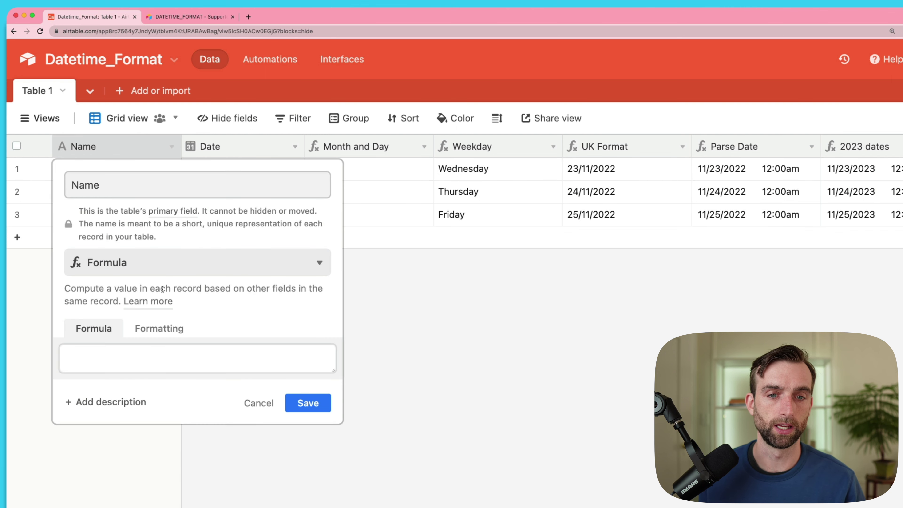
Save the Name formula Weekday & ' ' & Date and widen the Name column
click(155, 359)
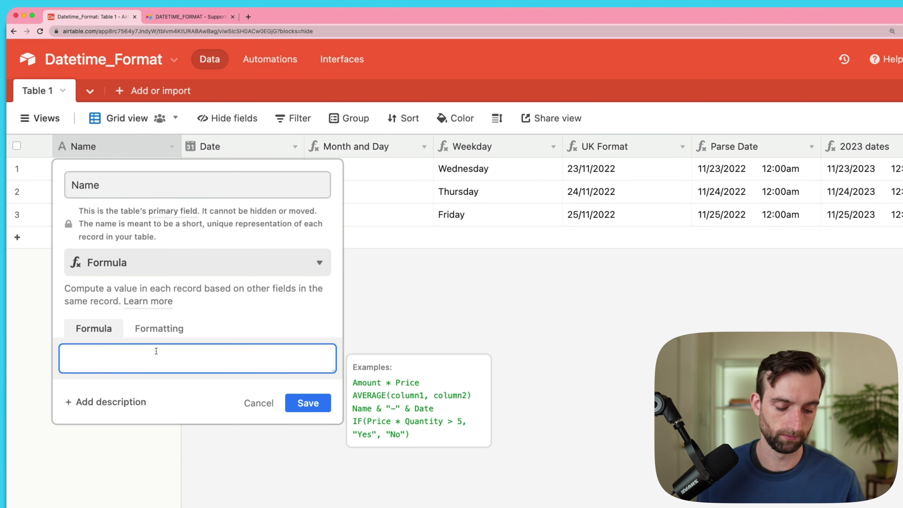
text(week)
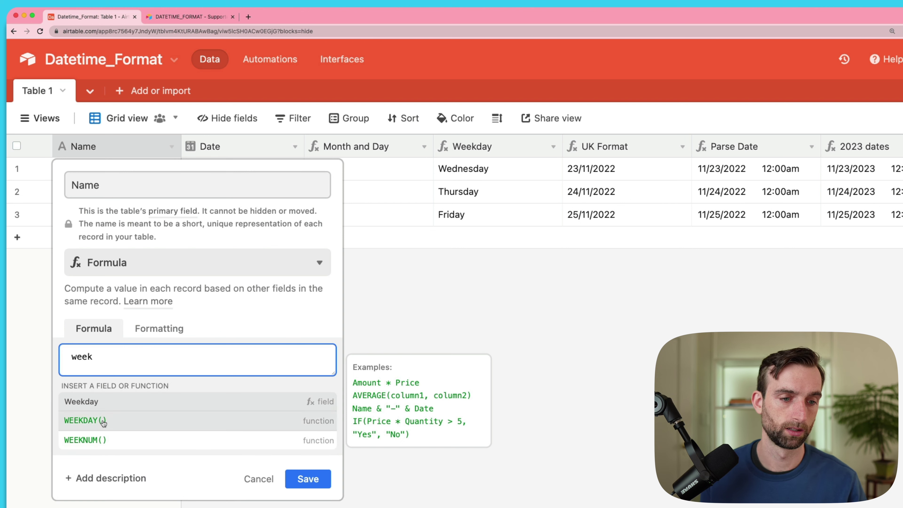
click(104, 405)
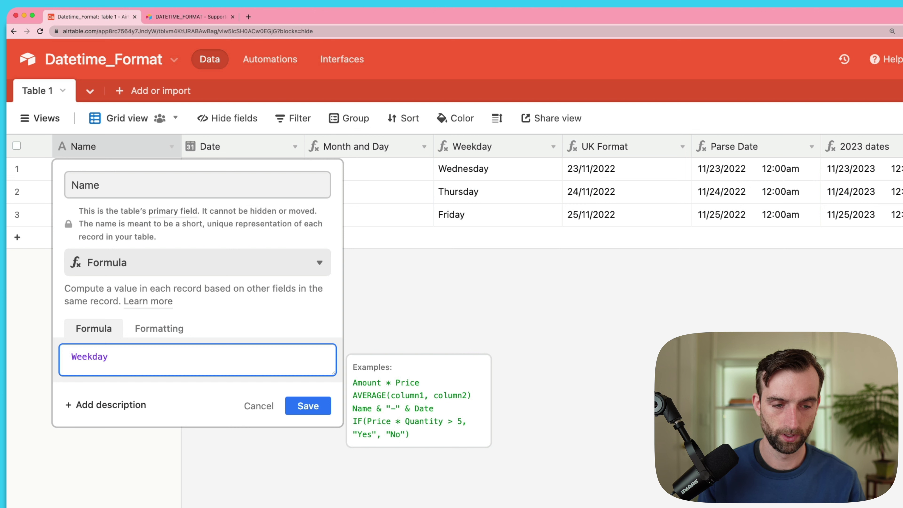
text(& ' ')
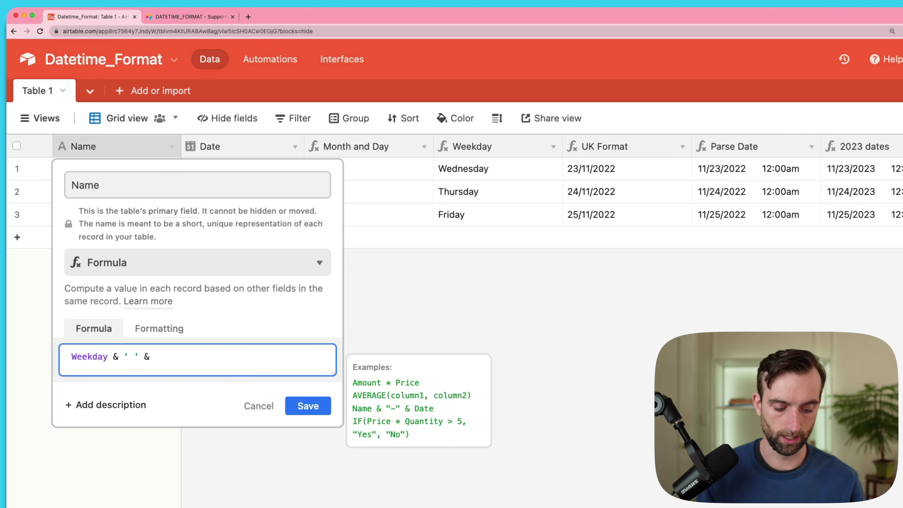
text( & date)
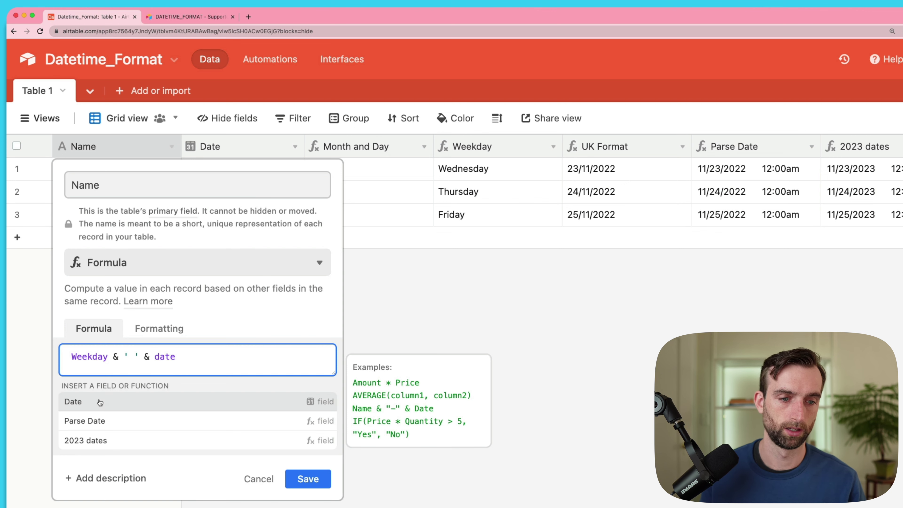
click(100, 402)
click(297, 404)
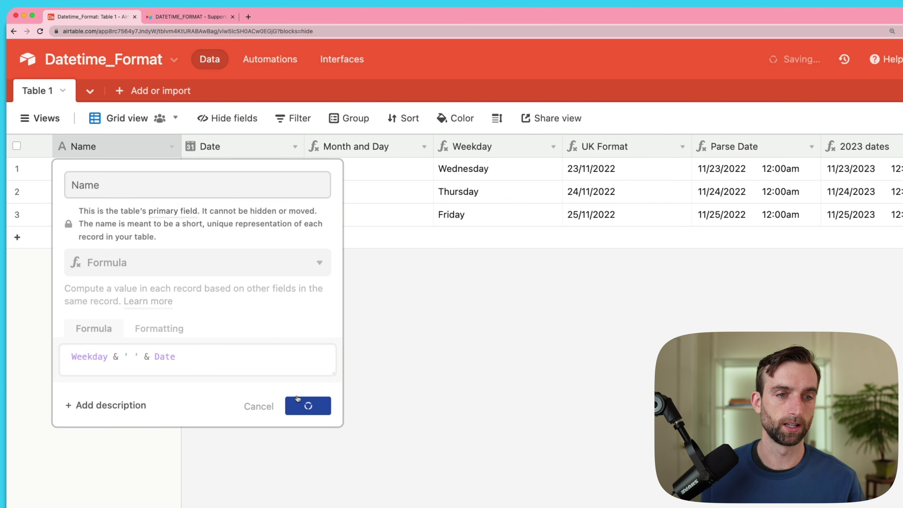
drag(181, 149, 327, 150)
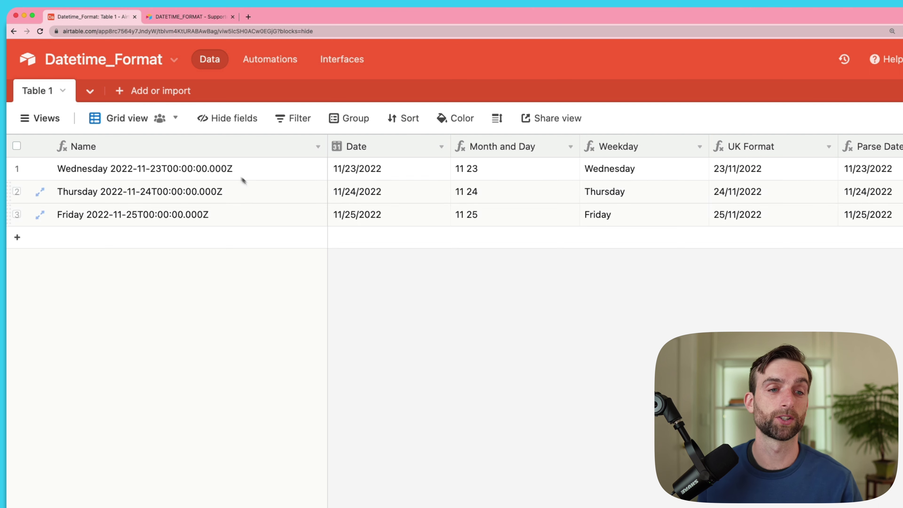
In the Name formula, replace the Date reference with DATESTR(date) to drop the time
double_click(200, 141)
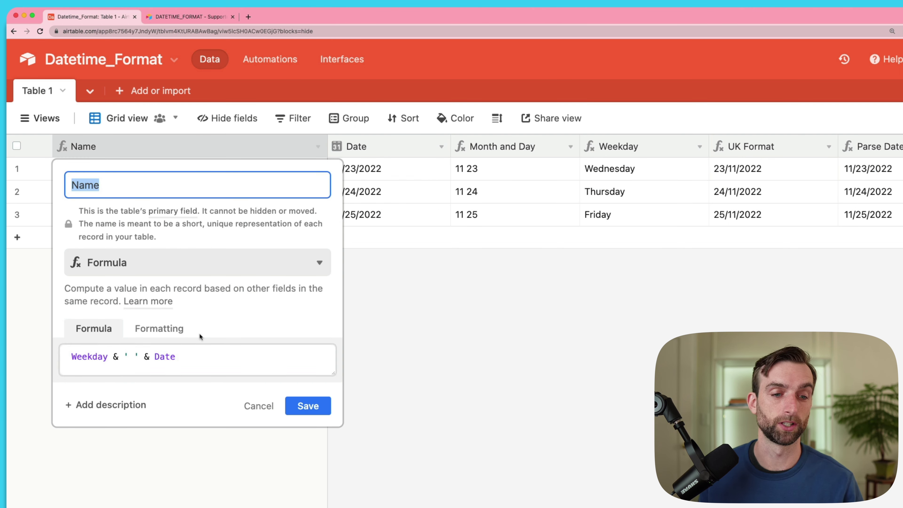
double_click(156, 356)
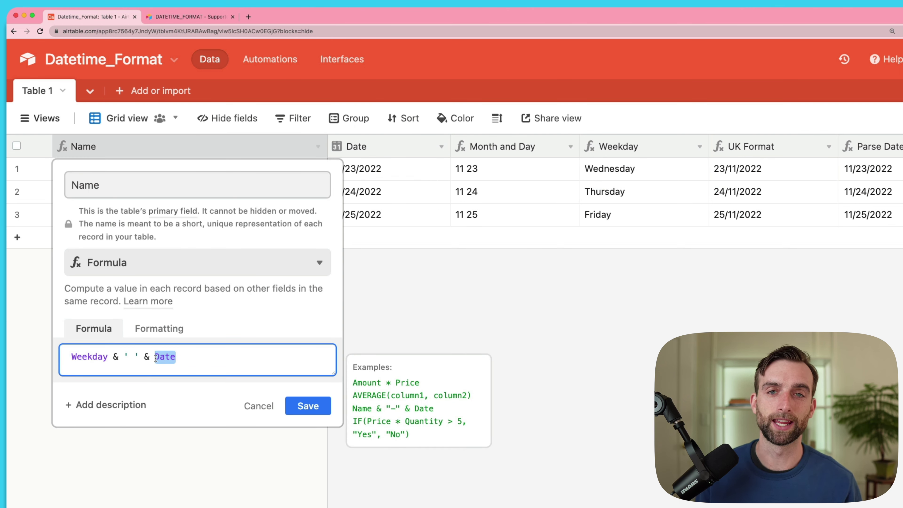
text(date)
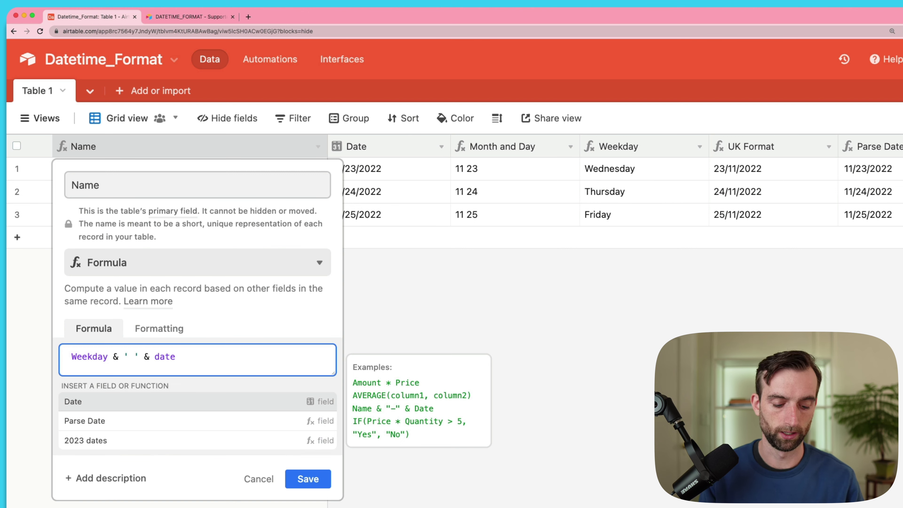
text(st)
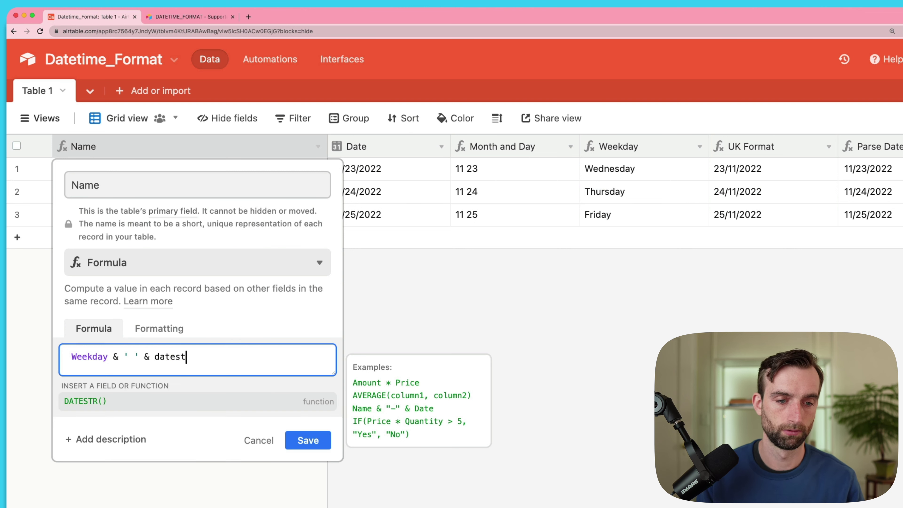
click(135, 408)
text(date)
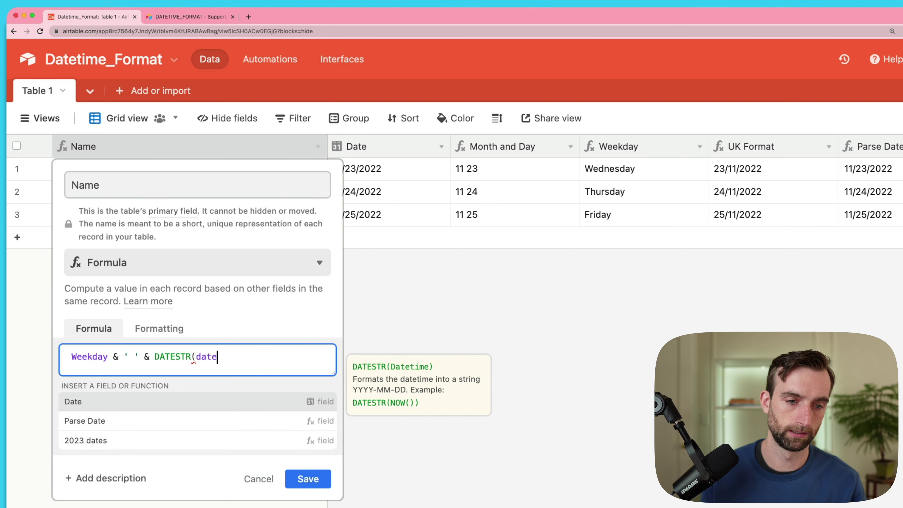
text())
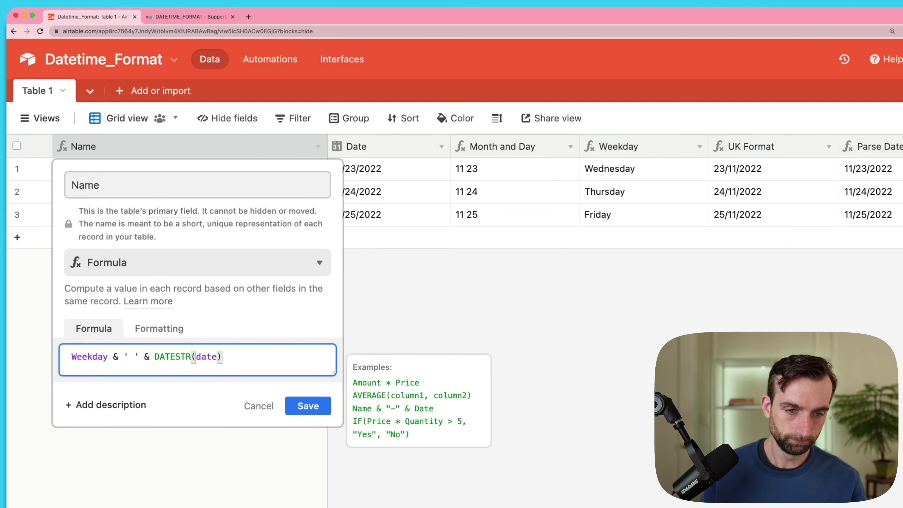
click(316, 411)
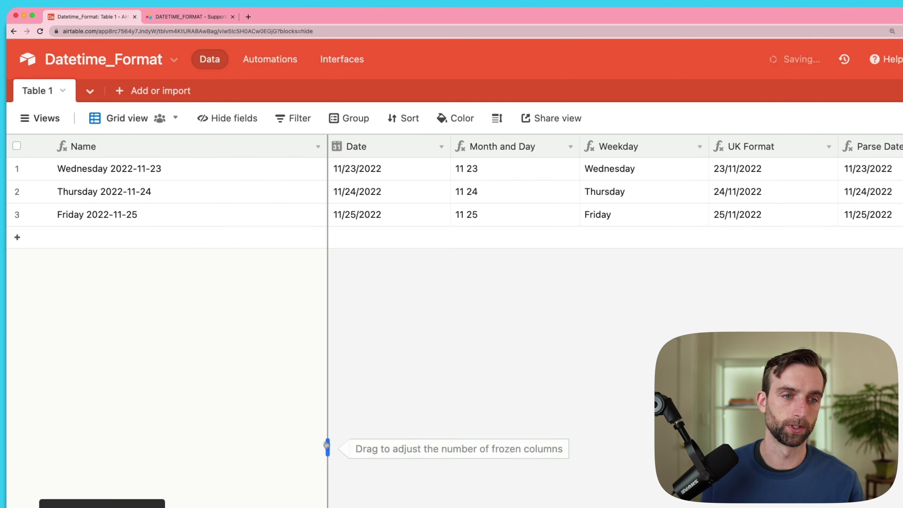